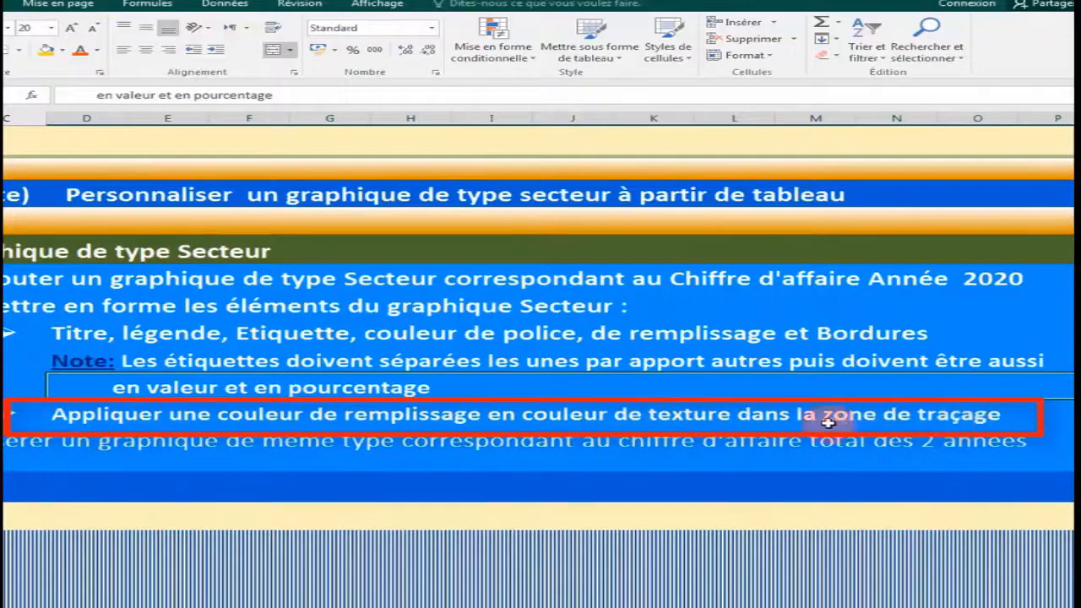
Step: Review the pie chart exercise instructions and the equipment table with its 2019 and 2020 sales columns
{"action": "left_click", "coordinate": [278, 420]}
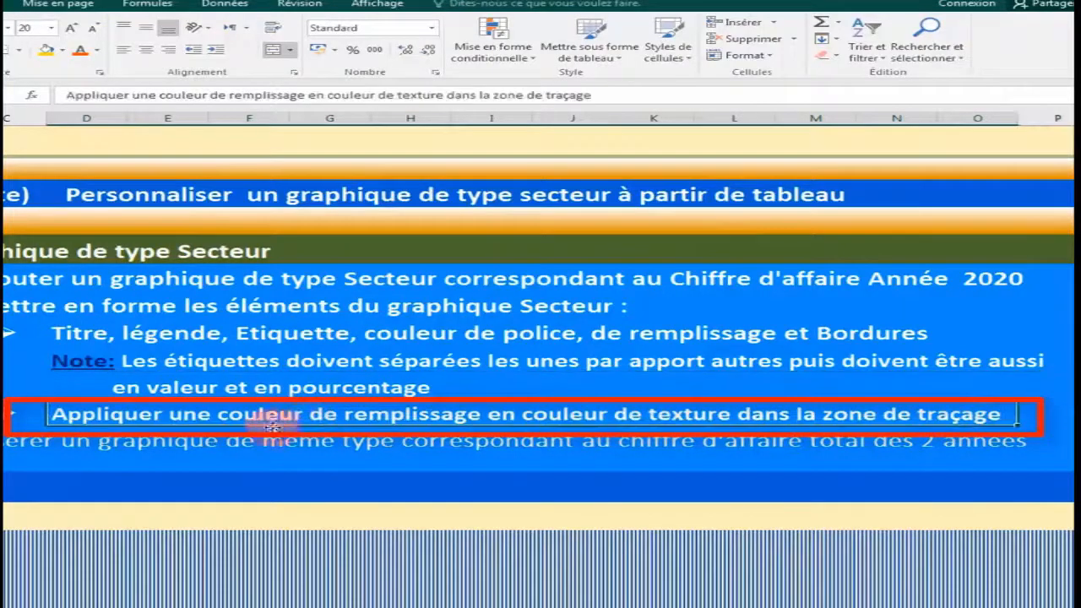
{"action": "left_click", "coordinate": [26, 441]}
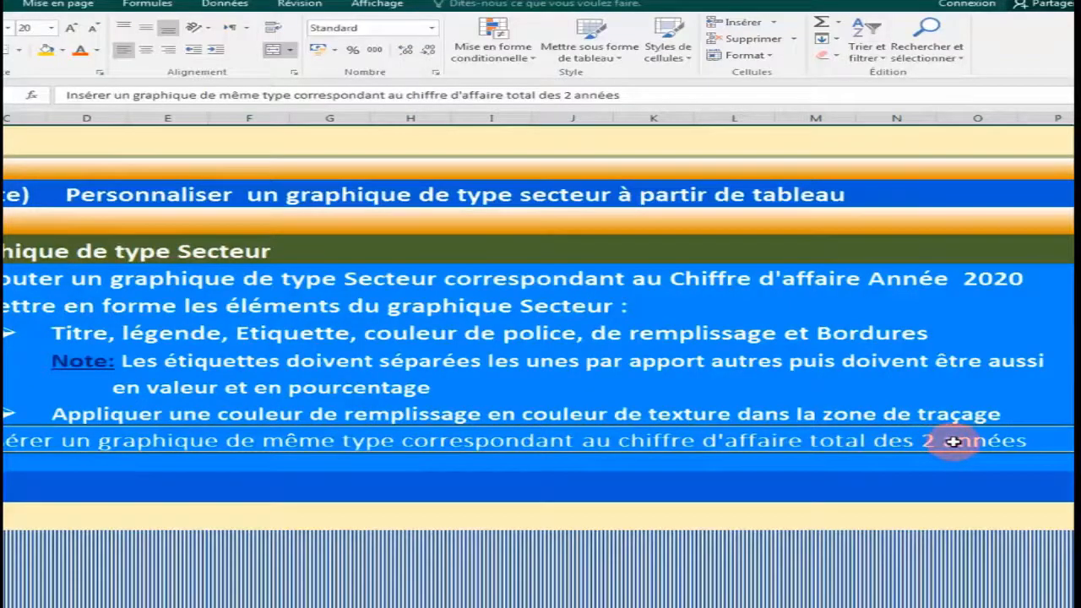
{"action": "left_click", "coordinate": [456, 361]}
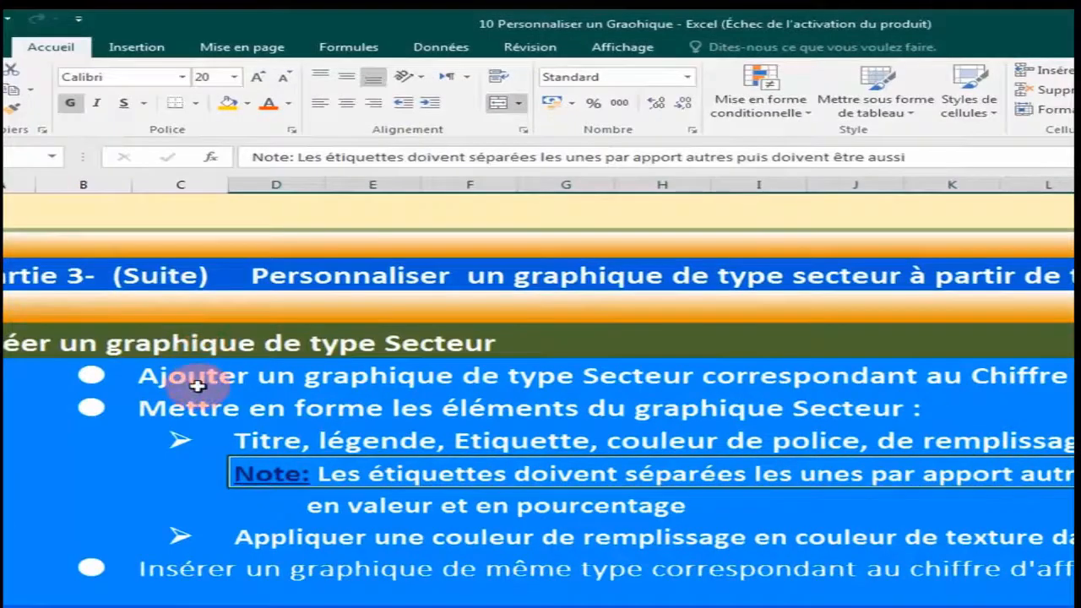
{"action": "left_click", "coordinate": [196, 386]}
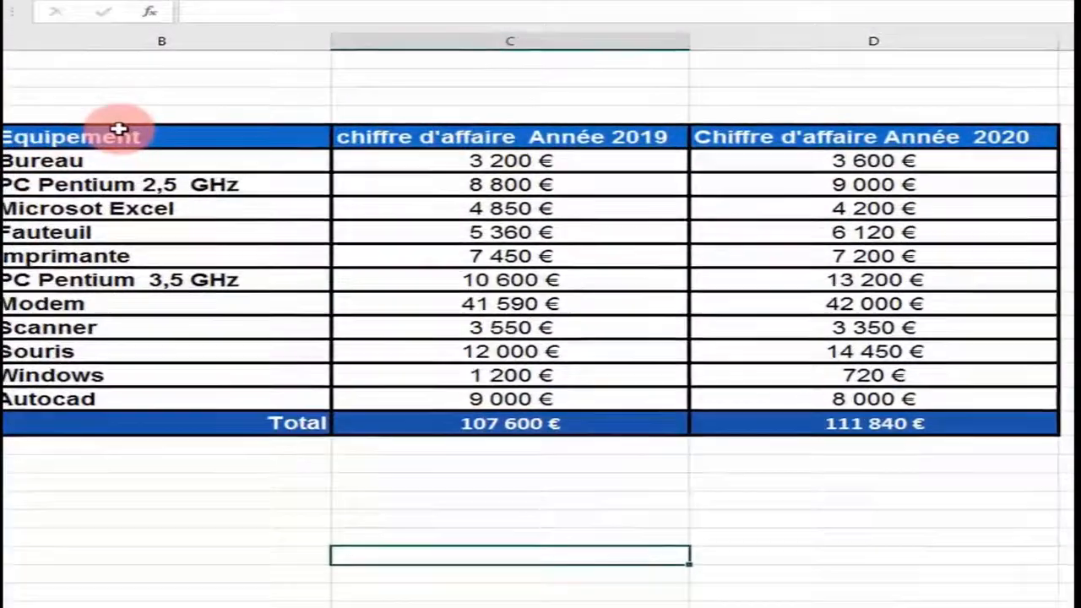
{"action": "left_click", "coordinate": [118, 133]}
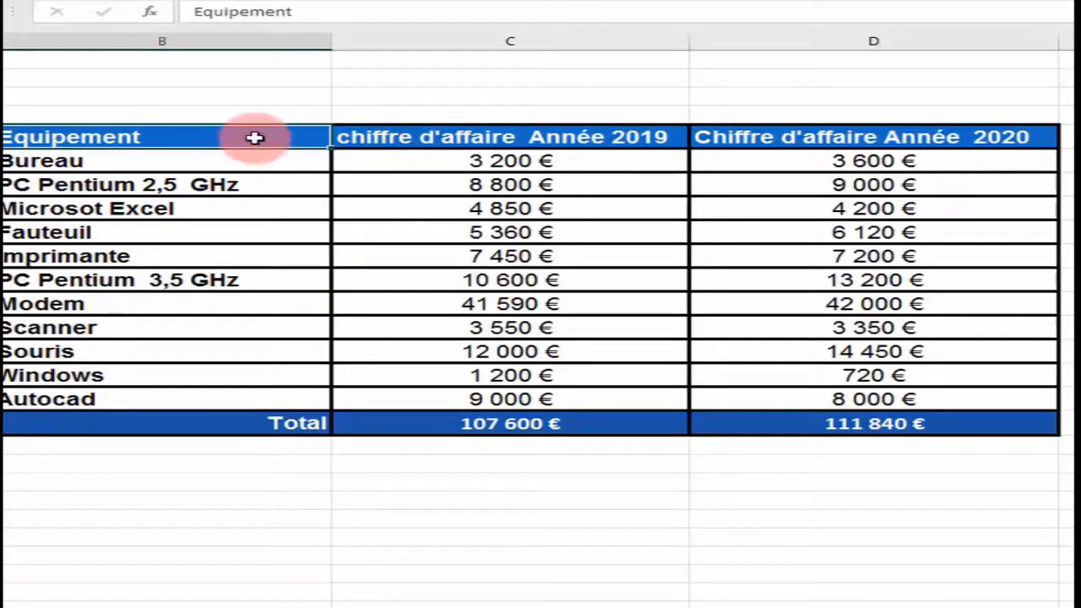
{"action": "mouse_move", "coordinate": [836, 138]}
{"action": "left_mouse_down"}
{"action": "mouse_move", "coordinate": [850, 155]}
{"action": "mouse_move", "coordinate": [858, 224]}
{"action": "mouse_move", "coordinate": [851, 398]}
{"action": "left_mouse_up"}
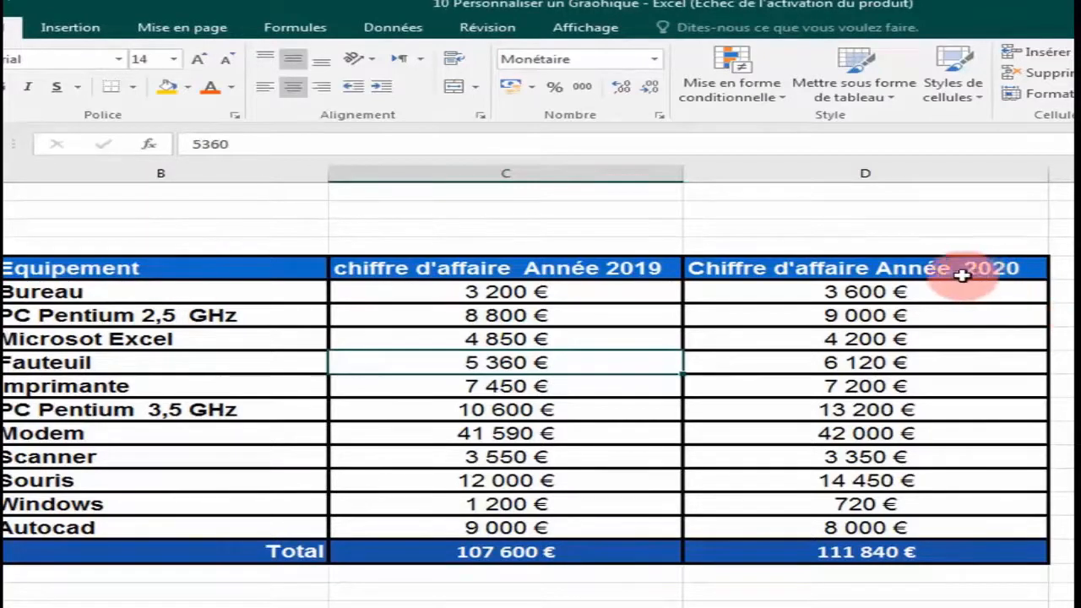
Step: Insert a 2D pie chart from the Equipement and Chiffre d'affaire Année 2020 columns without the Total row, and reposition it on the sheet
{"action": "left_click", "coordinate": [203, 272]}
{"action": "mouse_move", "coordinate": [203, 272]}
{"action": "left_mouse_down"}
{"action": "mouse_move", "coordinate": [210, 405]}
{"action": "mouse_move", "coordinate": [182, 526]}
{"action": "left_mouse_up"}
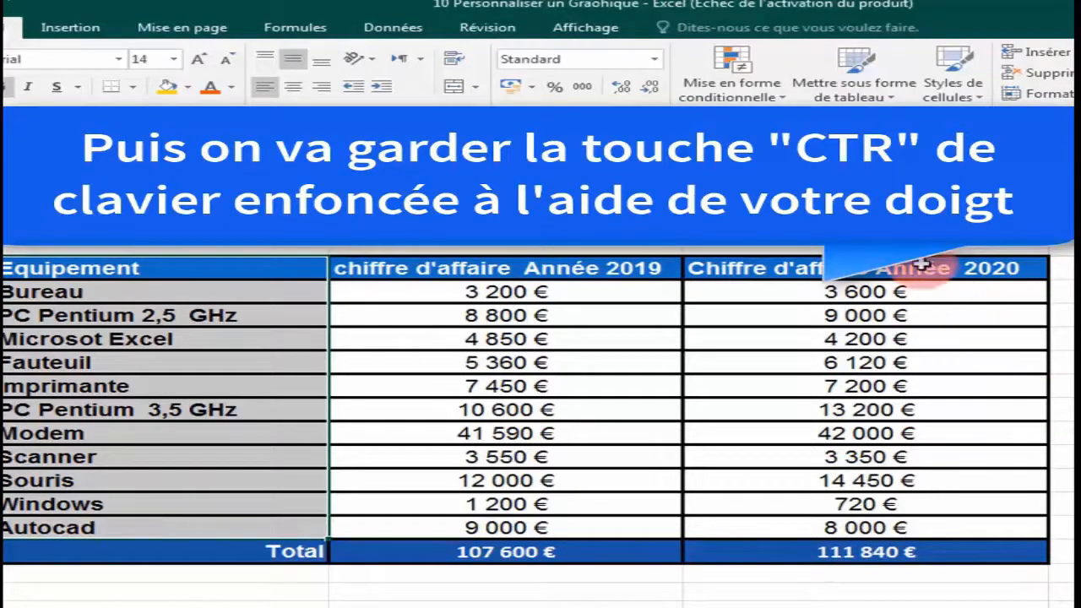
{"action": "mouse_move", "coordinate": [921, 266]}
{"action": "left_mouse_down"}
{"action": "mouse_move", "coordinate": [929, 299]}
{"action": "mouse_move", "coordinate": [904, 403]}
{"action": "mouse_move", "coordinate": [936, 429]}
{"action": "mouse_move", "coordinate": [900, 478]}
{"action": "mouse_move", "coordinate": [900, 512]}
{"action": "mouse_move", "coordinate": [782, 526]}
{"action": "left_mouse_up"}
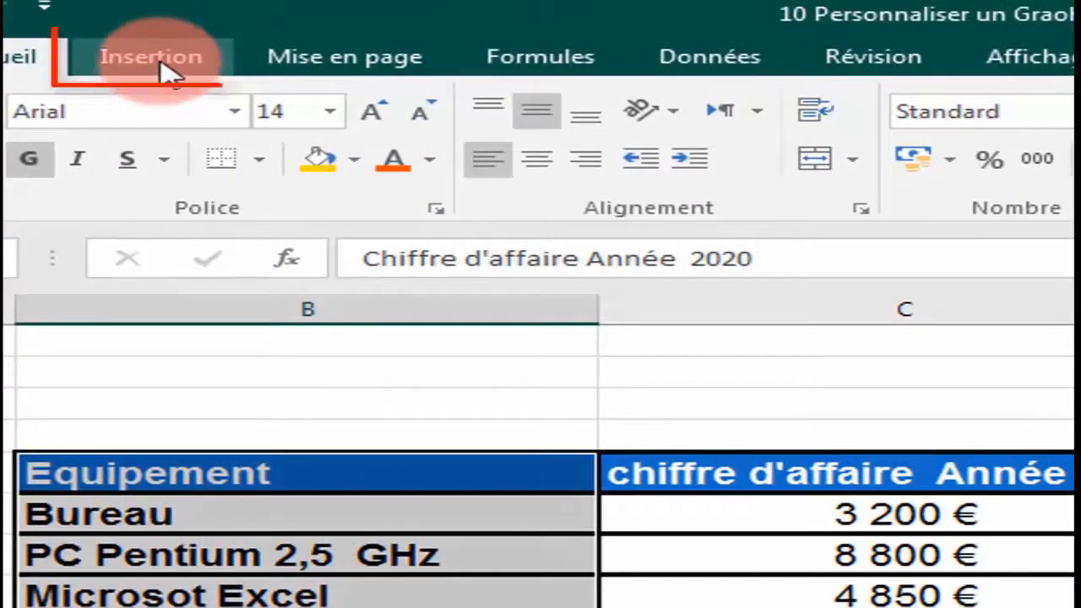
{"action": "left_click", "coordinate": [165, 66]}
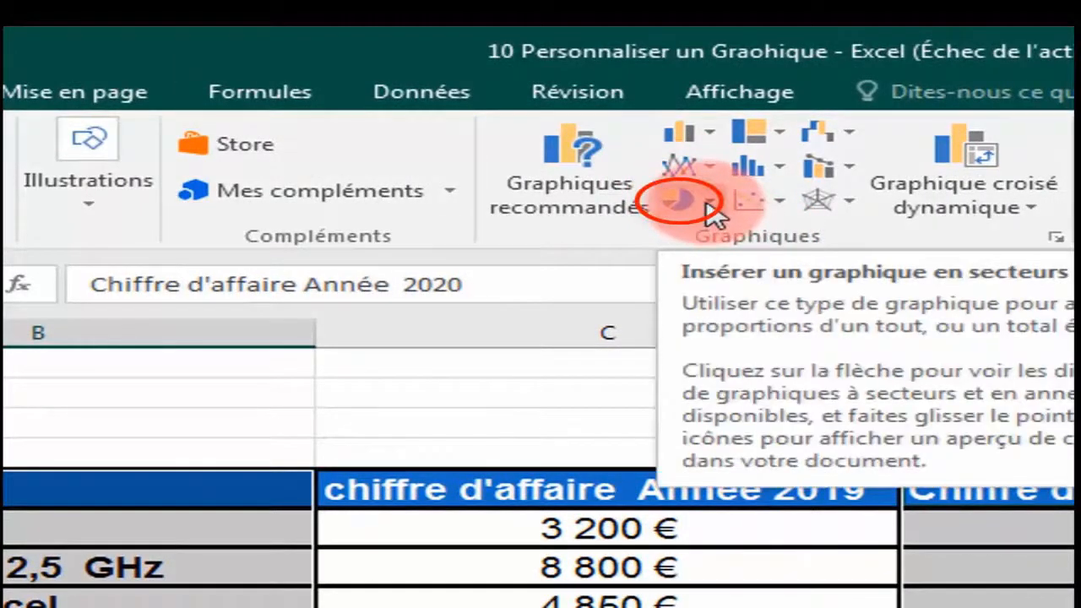
{"action": "left_click", "coordinate": [709, 211]}
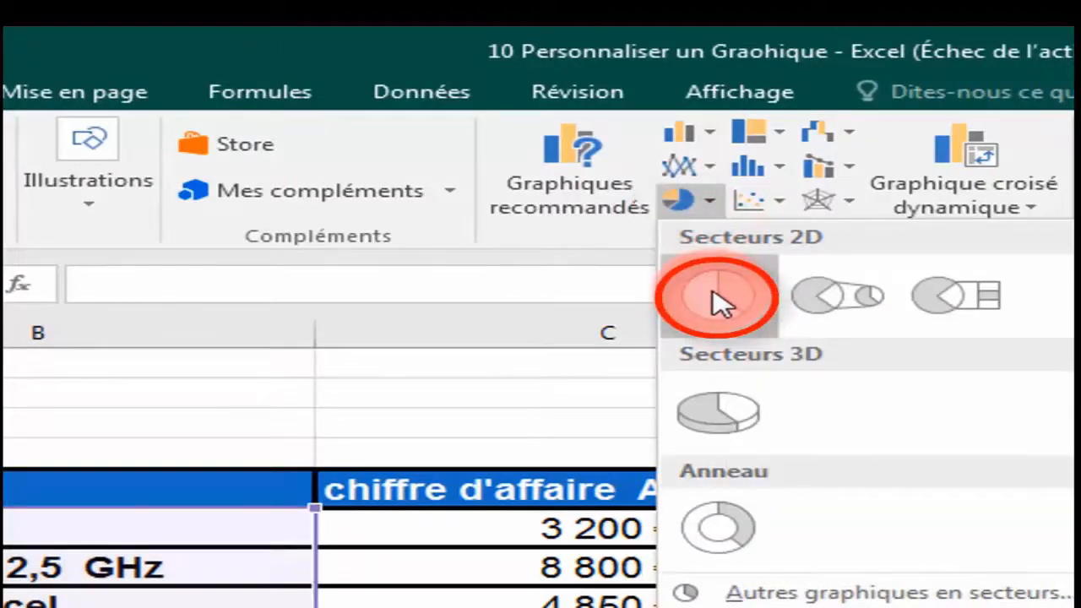
{"action": "left_click", "coordinate": [713, 302]}
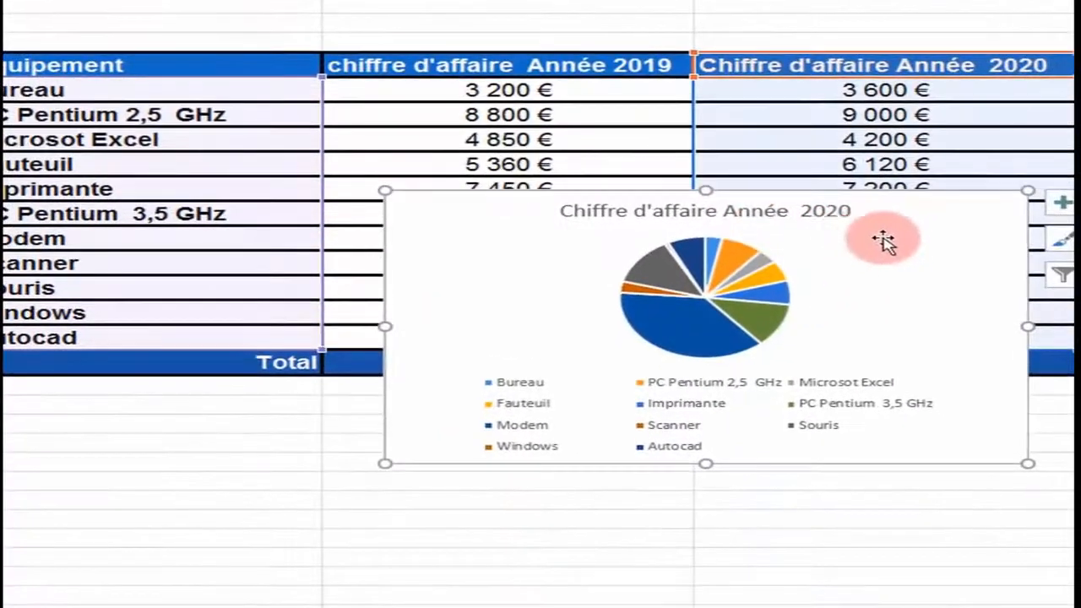
{"action": "left_click_drag", "start_coordinate": [871, 295], "coordinate": [584, 261]}
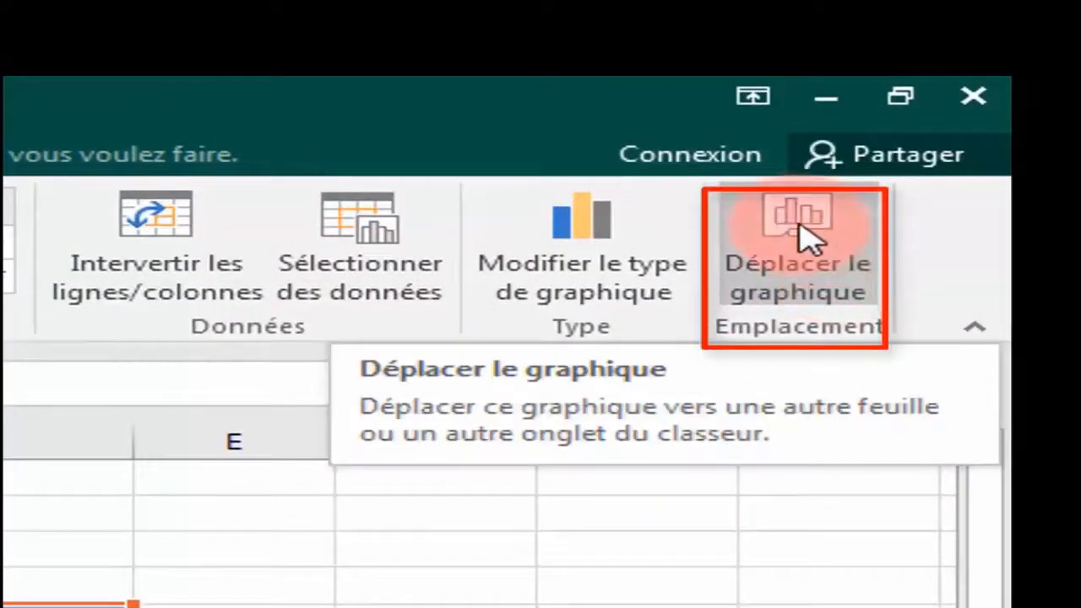
Step: Set the chart's destination to a new sheet and enter "Graphique Chiffre d'affaire 202" as its name, dismissing the Windows colour scheme message
{"action": "left_click", "coordinate": [807, 236]}
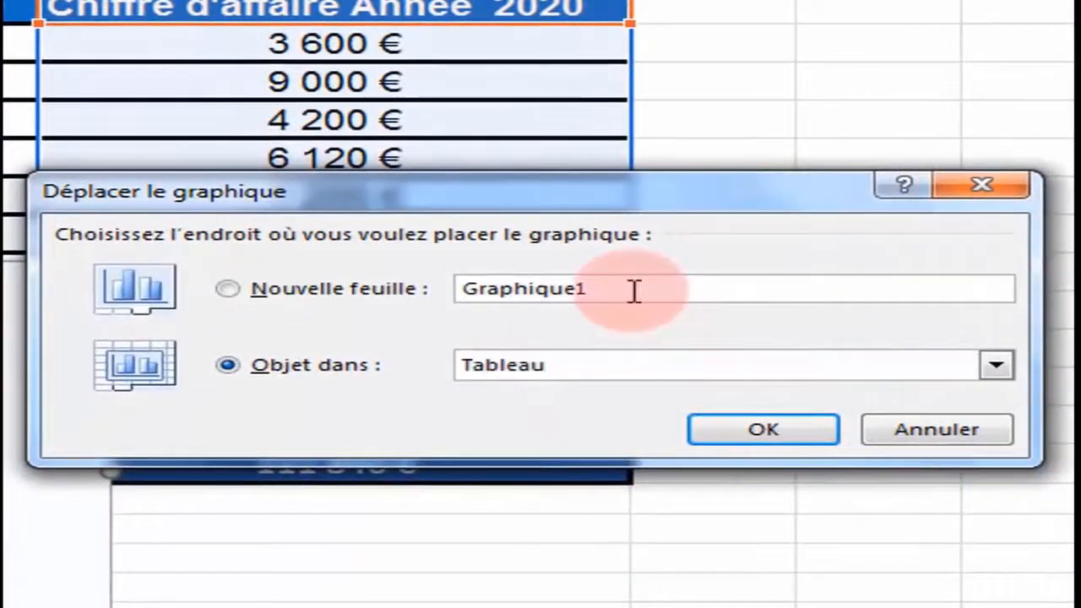
{"action": "left_click_drag", "start_coordinate": [633, 291], "coordinate": [391, 290]}
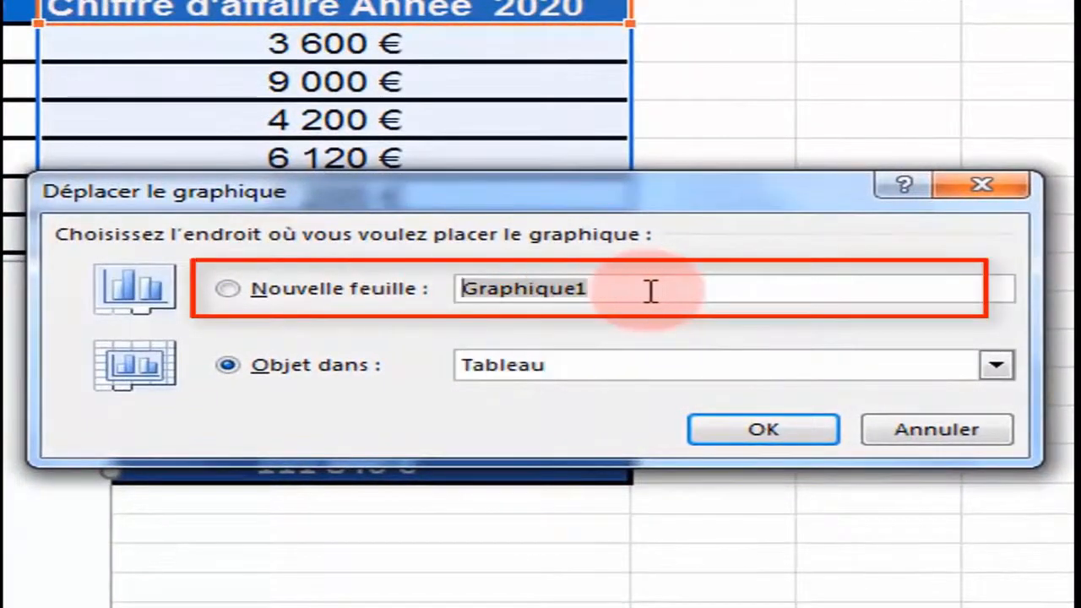
{"action": "left_click", "coordinate": [283, 294]}
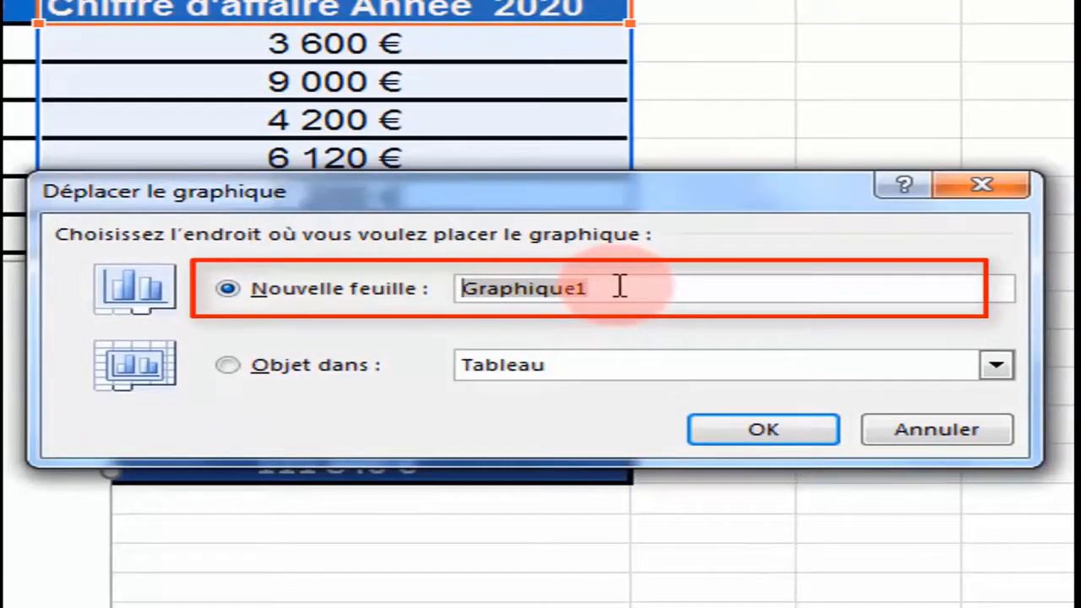
{"action": "key", "text": "BackSpace"}
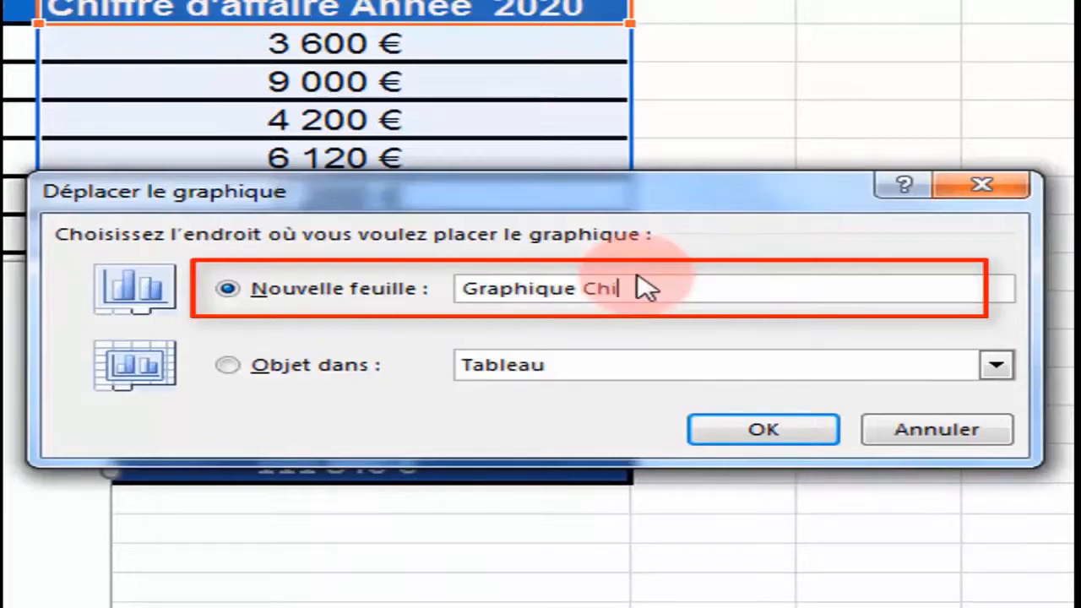
{"action": "type", "text": "ffre d'aafaire 202"}
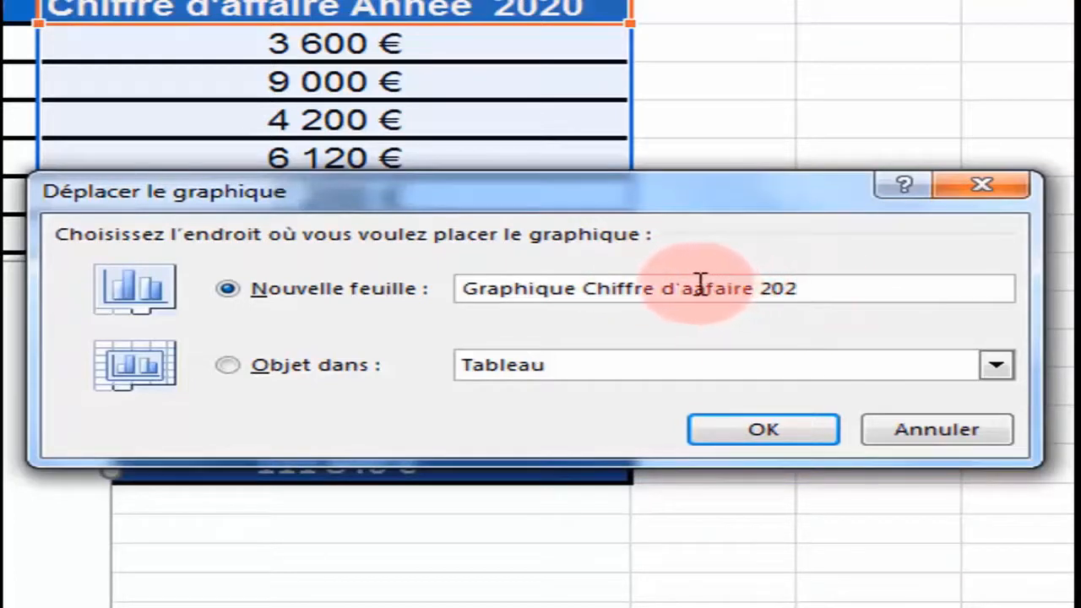
{"action": "key", "text": "BackSpace"}
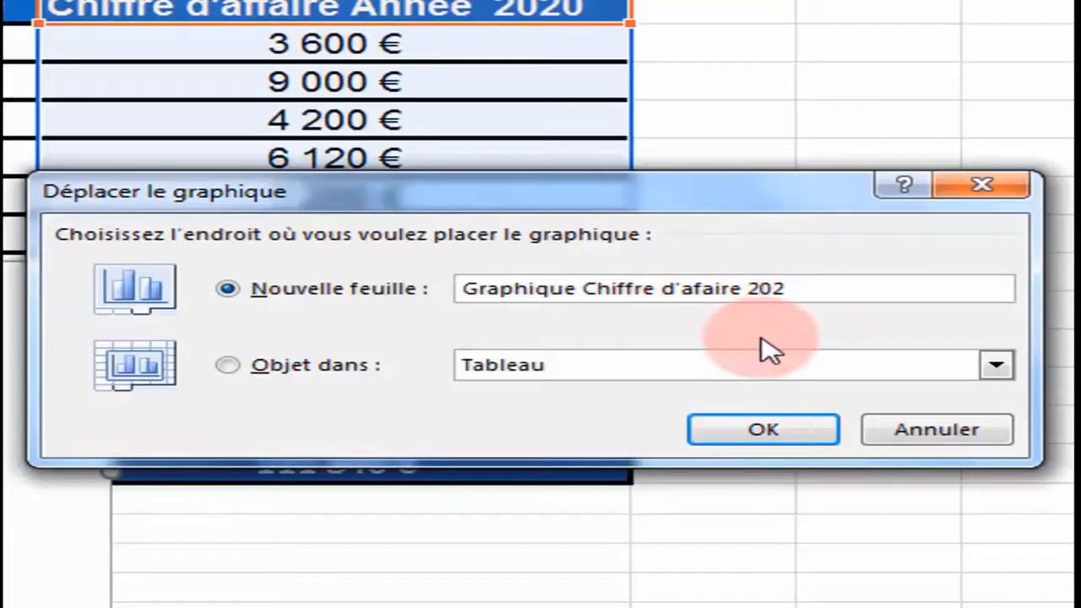
{"action": "type", "text": "f"}
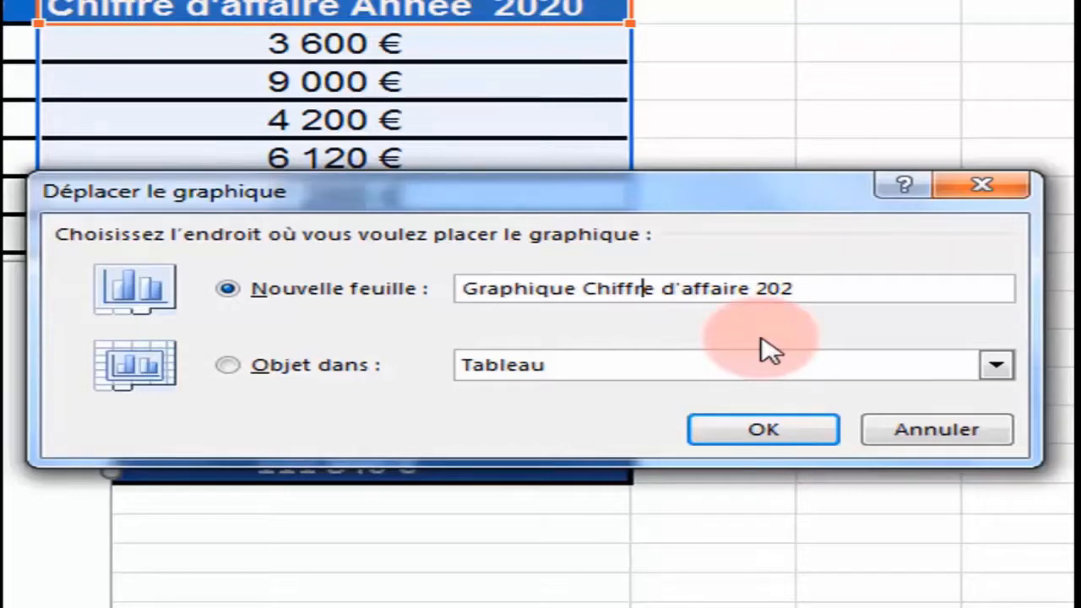
{"action": "key", "text": "End"}
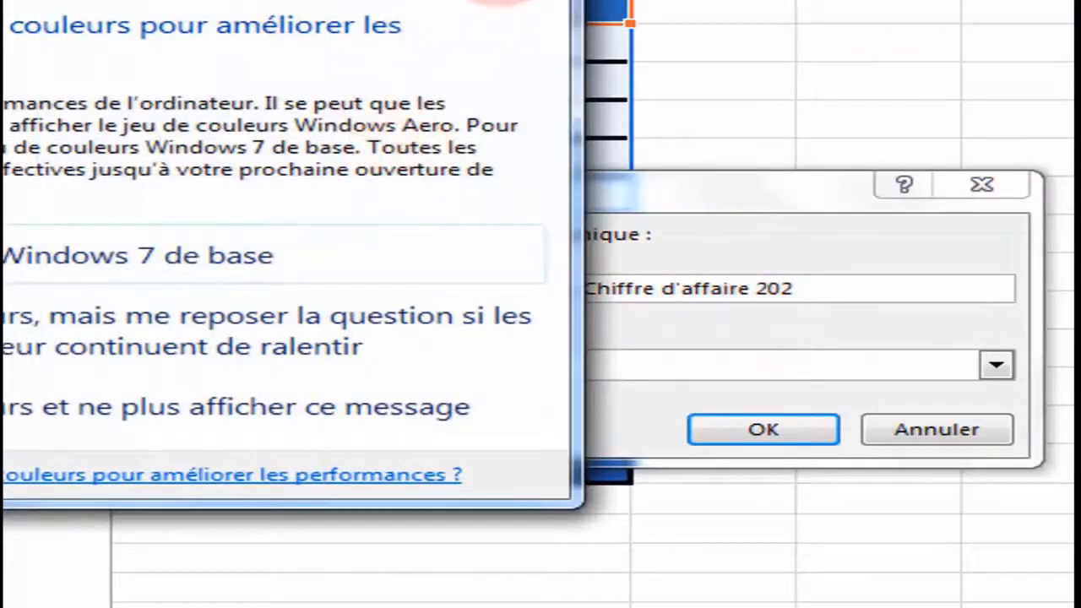
{"action": "left_click", "coordinate": [505, 1]}
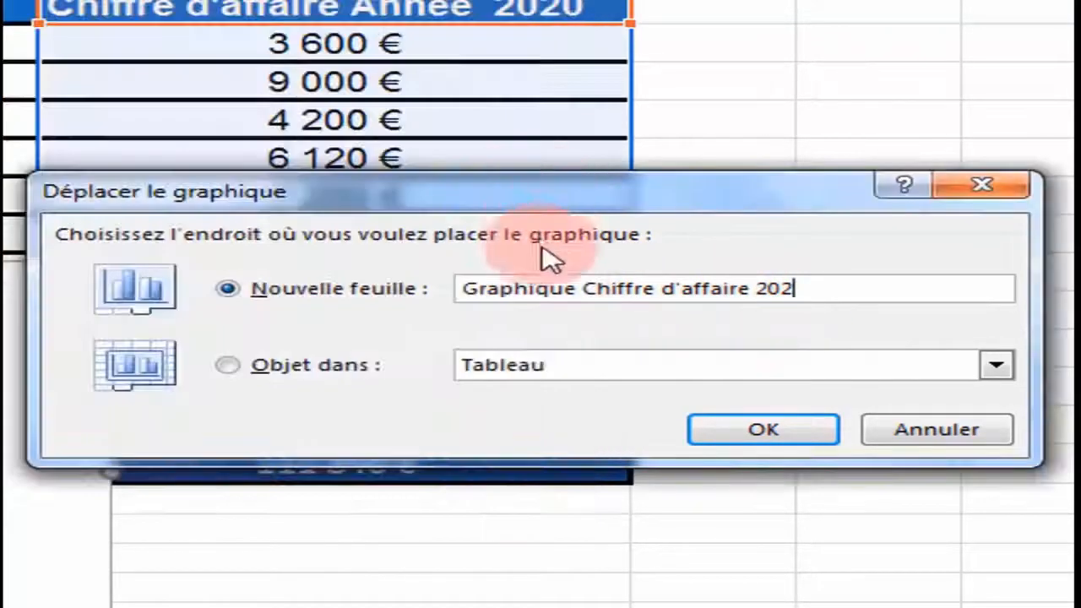
{"action": "left_click", "coordinate": [817, 291]}
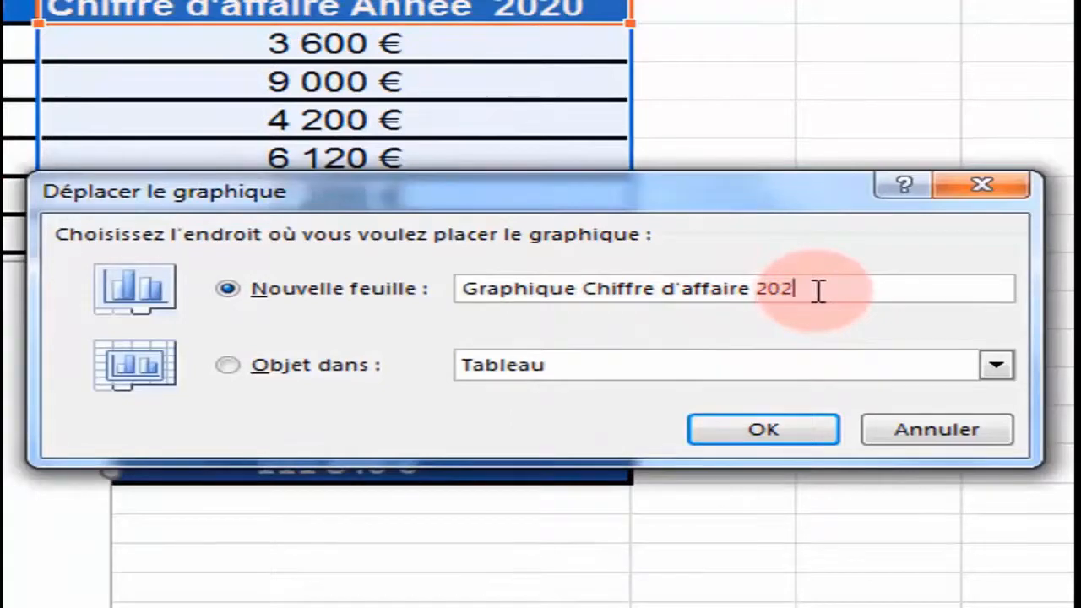
Step: Correct the new sheet's name to "Graphe Chiffre d'affaire 2020" and move the chart there
{"action": "left_click", "coordinate": [578, 288]}
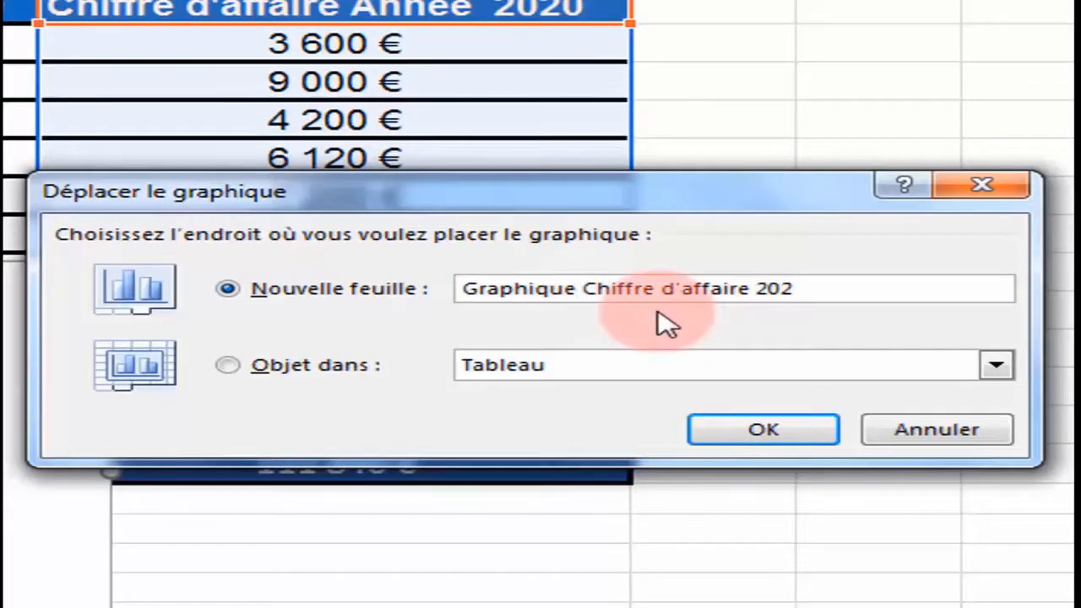
{"action": "key", "text": "BackSpace"}
{"action": "key", "text": "BackSpace"}
{"action": "key", "text": "BackSpace"}
{"action": "key", "text": "BackSpace"}
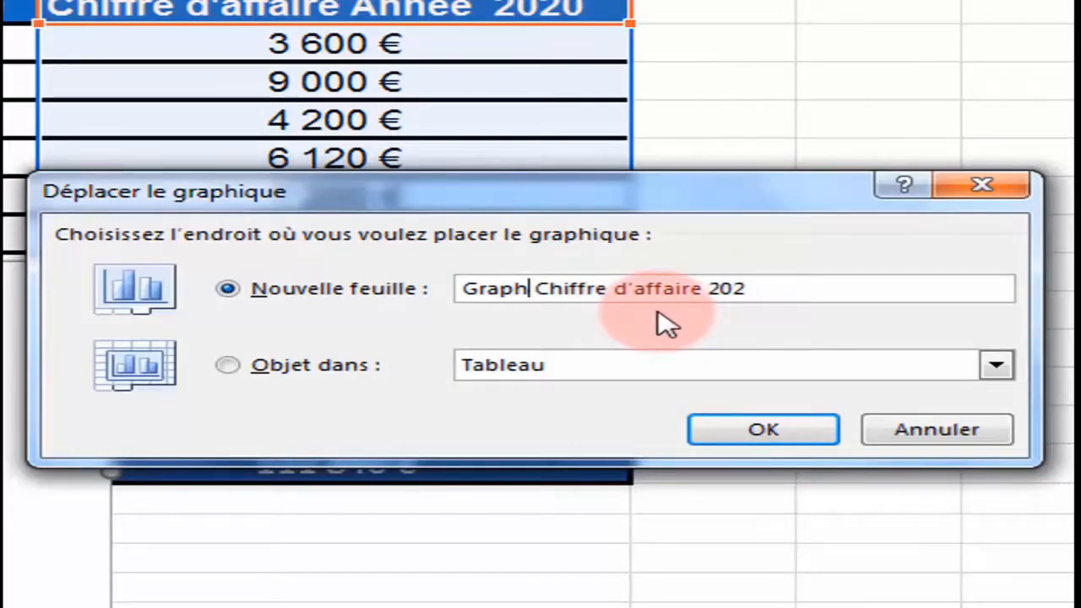
{"action": "type", "text": "e"}
{"action": "left_click", "coordinate": [799, 287]}
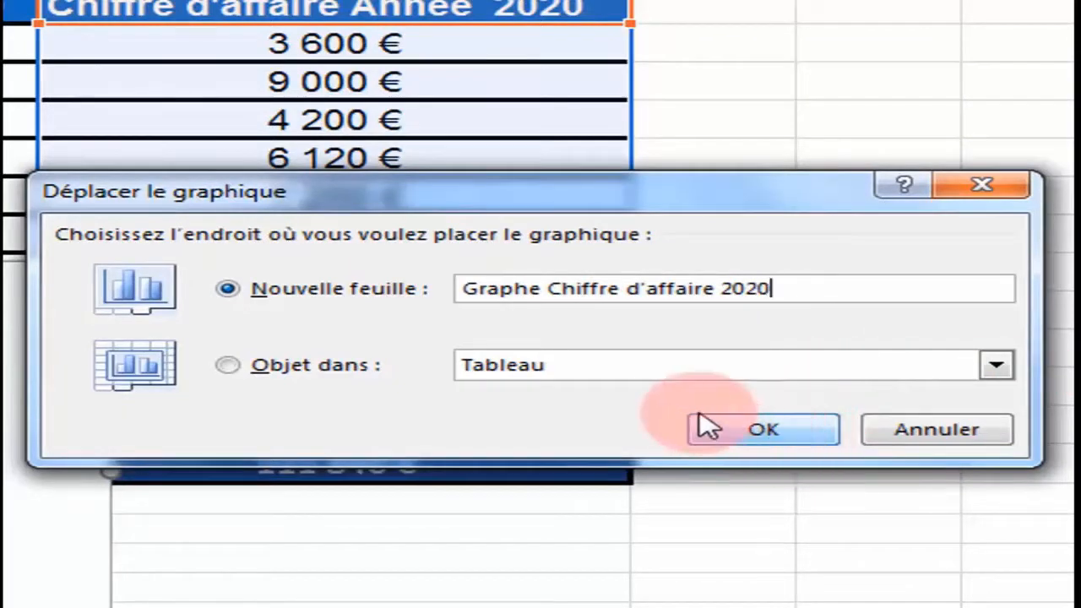
{"action": "left_click", "coordinate": [743, 435]}
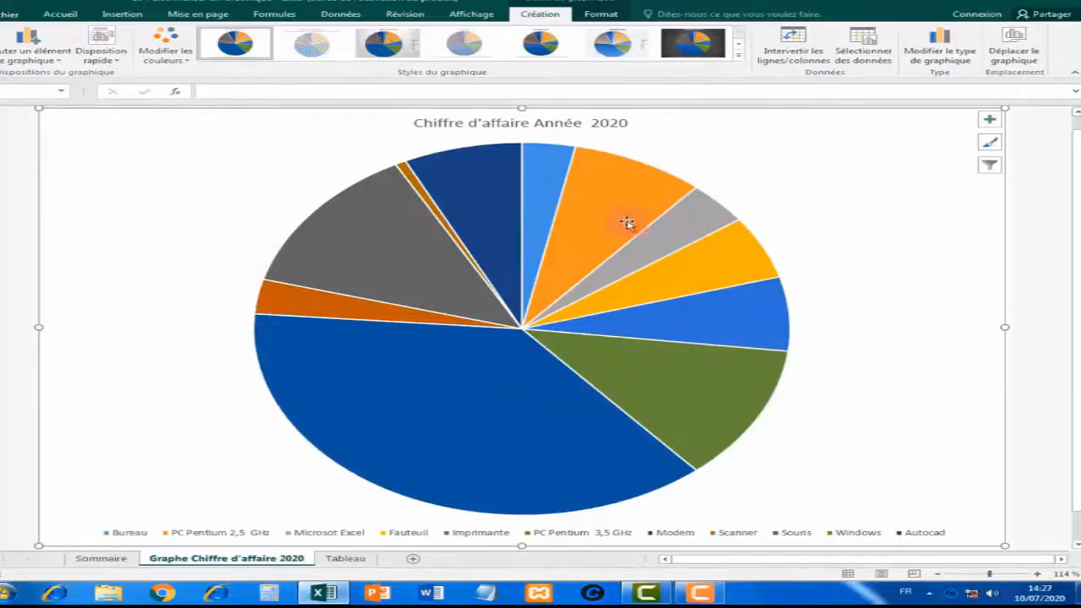
Step: Consult the formatting instructions on the Sommaire sheet and return to the Graphe Chiffre d'affaire 2020 sheet
{"action": "mouse_move", "coordinate": [753, 269]}
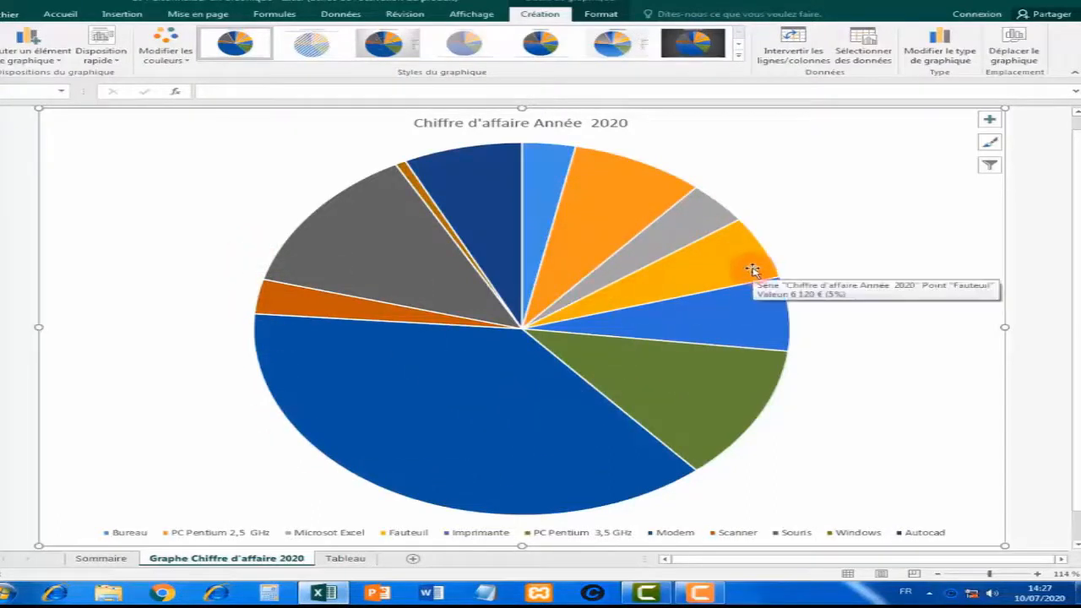
{"action": "left_click", "coordinate": [101, 558]}
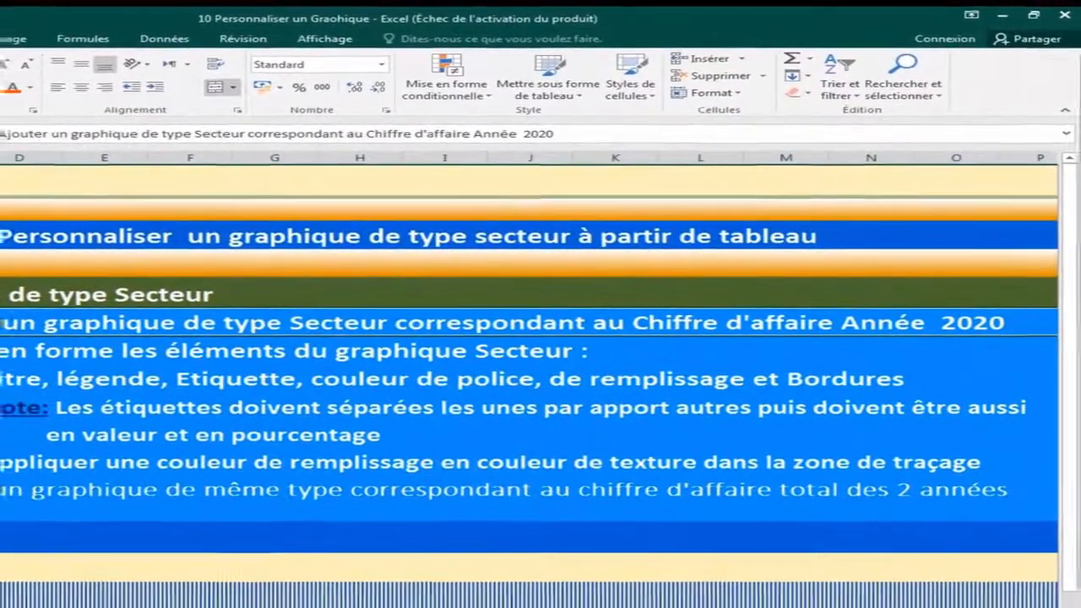
{"action": "left_click", "coordinate": [140, 592]}
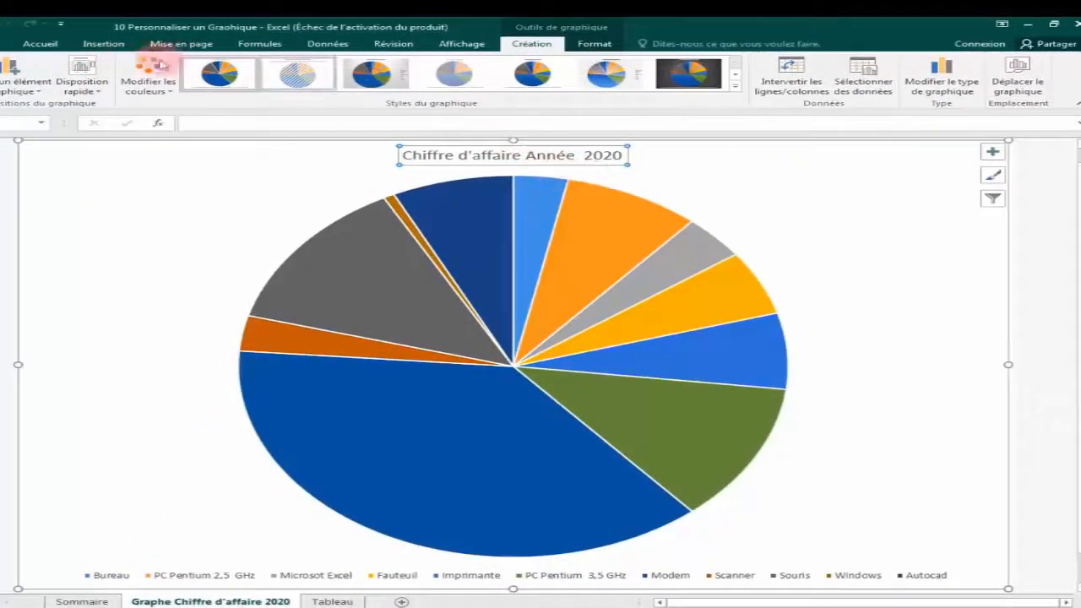
Step: Fill the chart title's background with a light blue theme colour and try a second light theme fill
{"action": "left_click", "coordinate": [38, 43]}
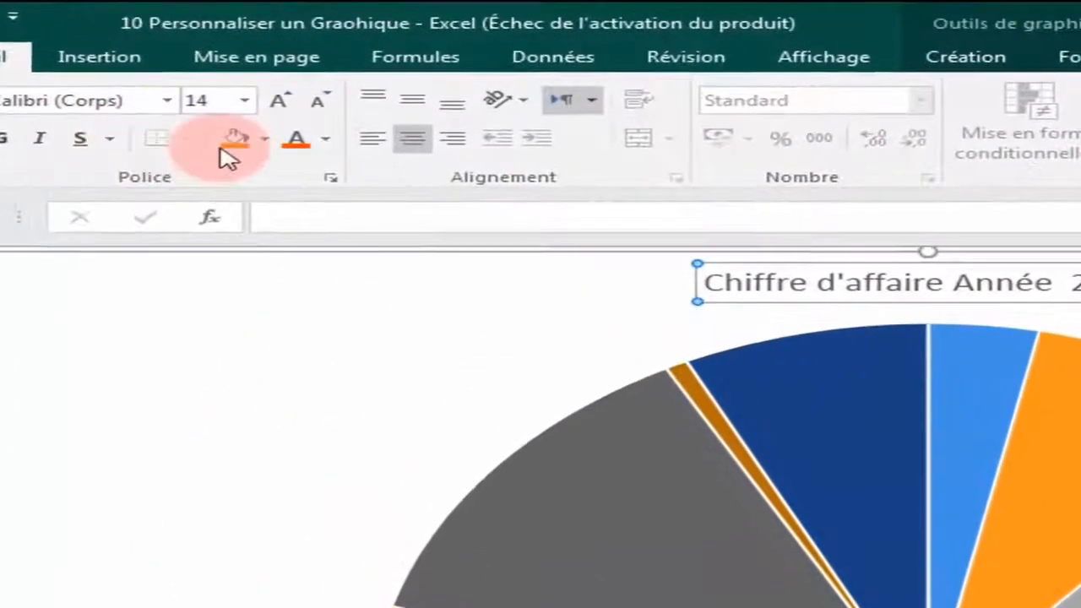
{"action": "left_click", "coordinate": [249, 145]}
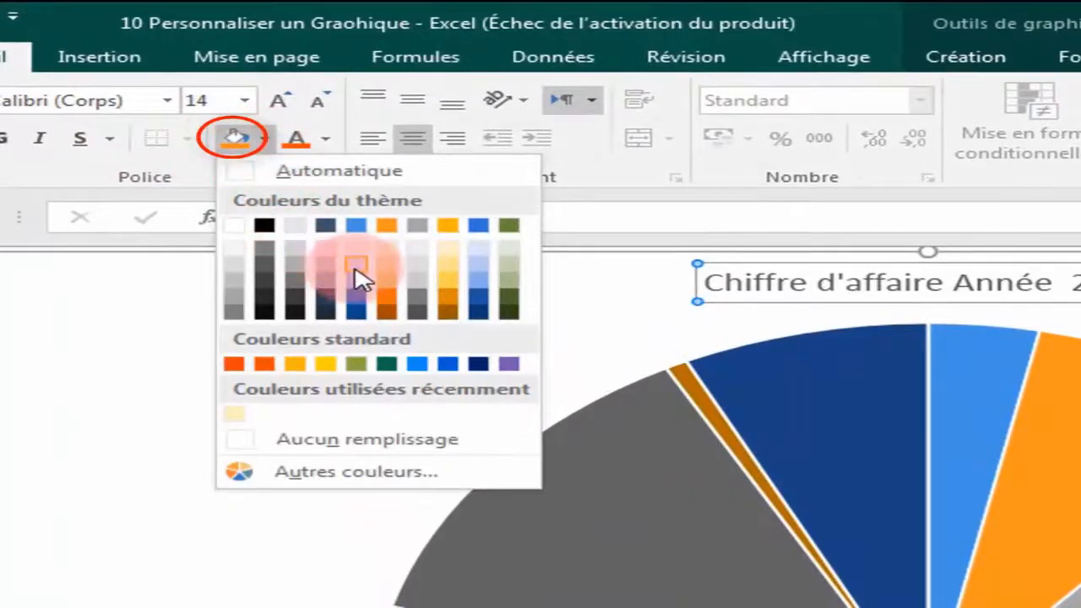
{"action": "left_click", "coordinate": [357, 291]}
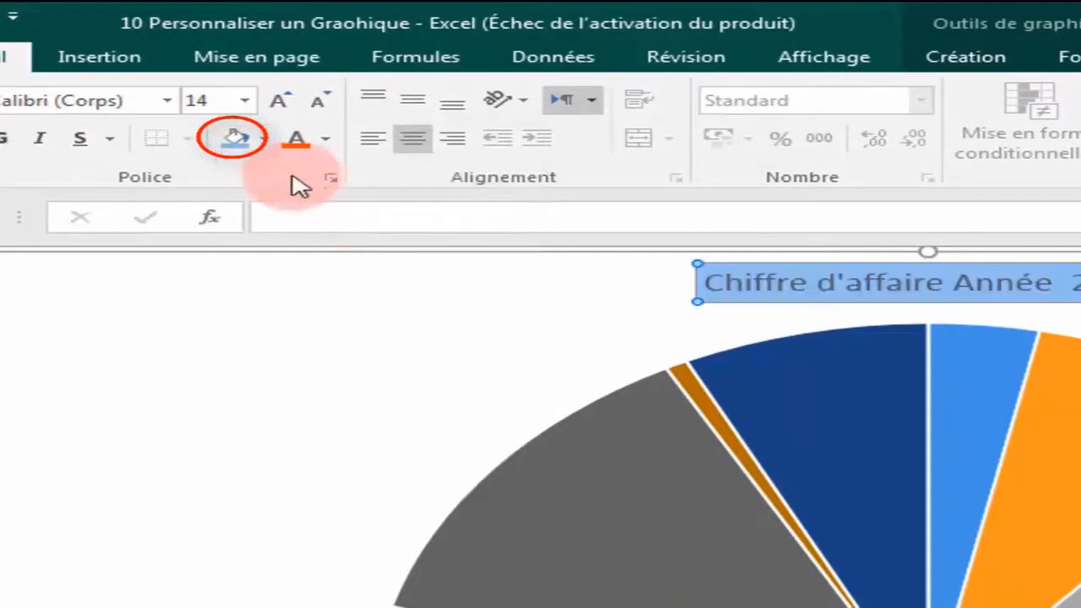
{"action": "left_click", "coordinate": [263, 140]}
{"action": "left_click", "coordinate": [517, 272]}
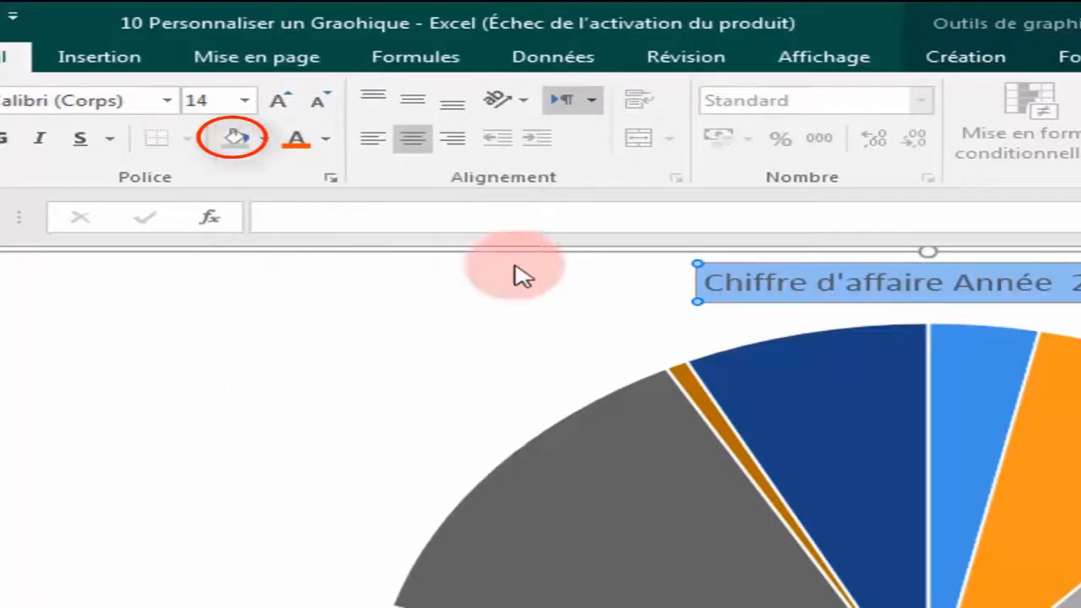
Step: Add data labels to the pie chart and open the plot area's formatting options
{"action": "left_click", "coordinate": [423, 380]}
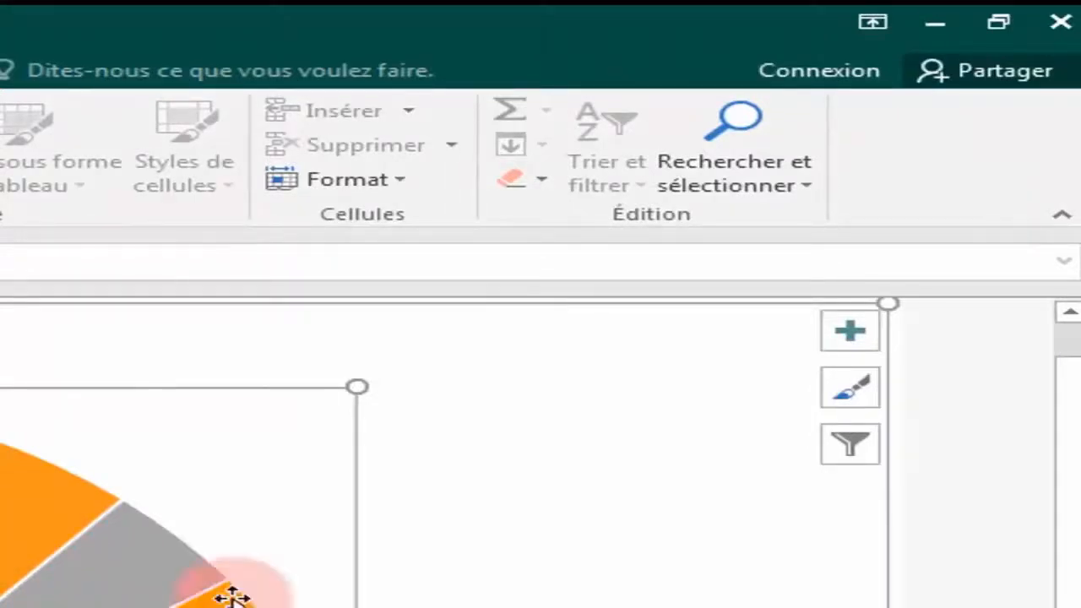
{"action": "left_click", "coordinate": [849, 334]}
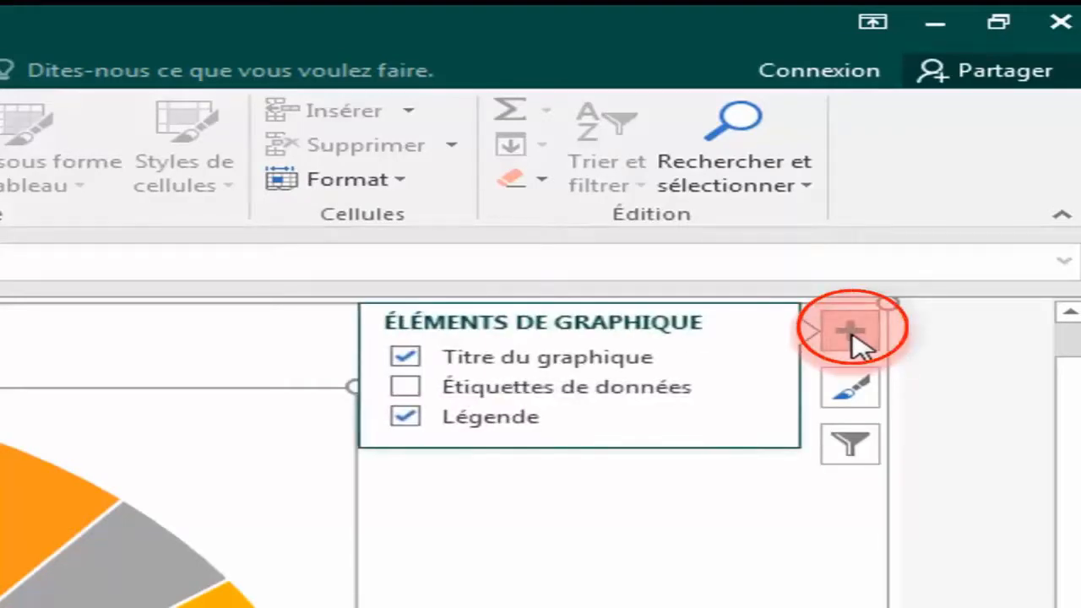
{"action": "left_click", "coordinate": [404, 390]}
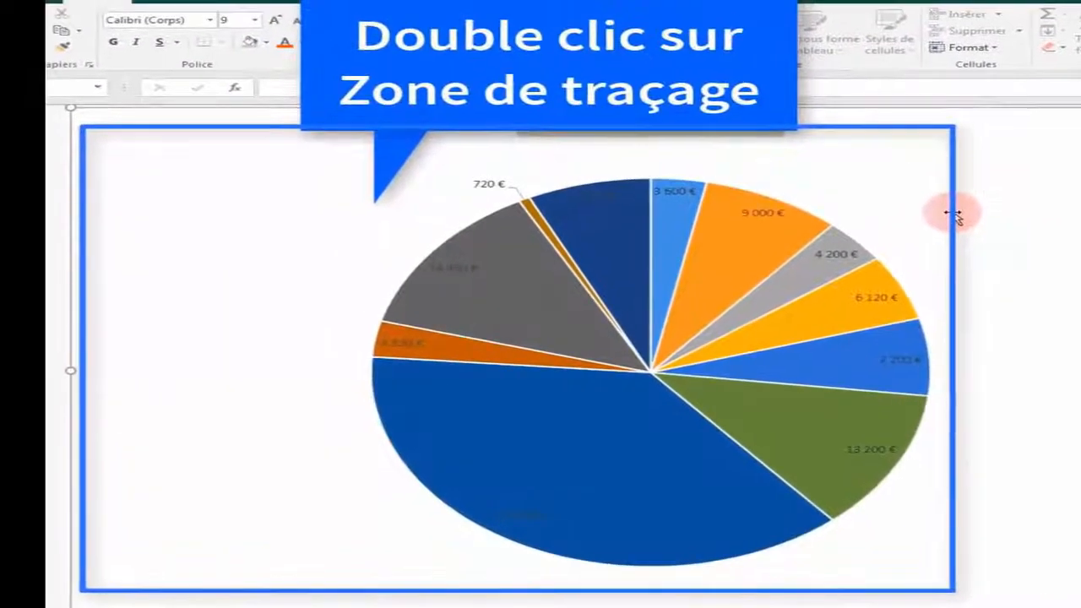
{"action": "double_click", "coordinate": [940, 208]}
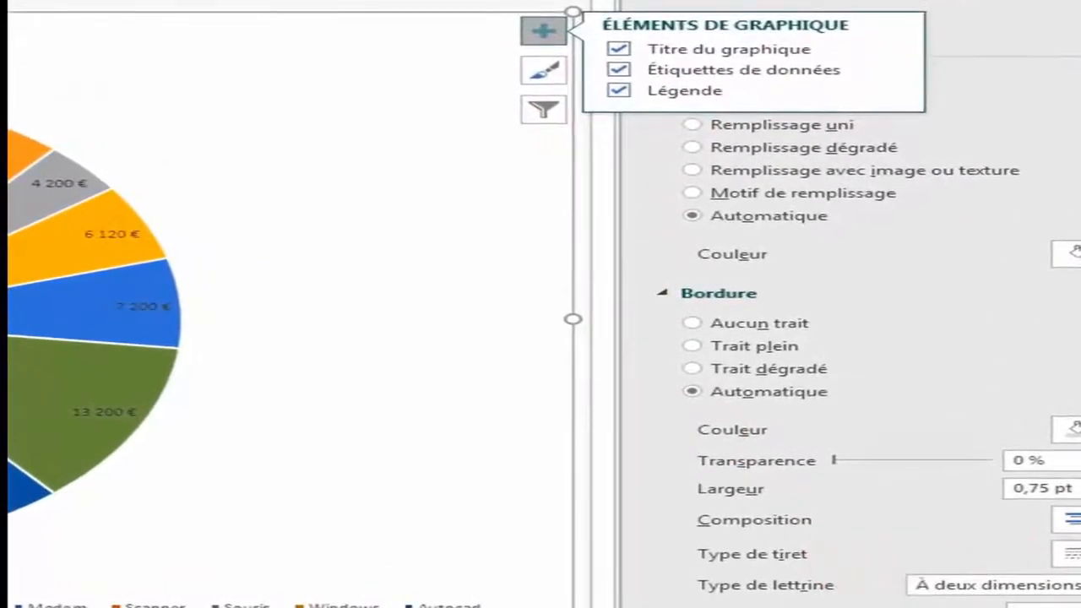
{"action": "left_click", "coordinate": [545, 34]}
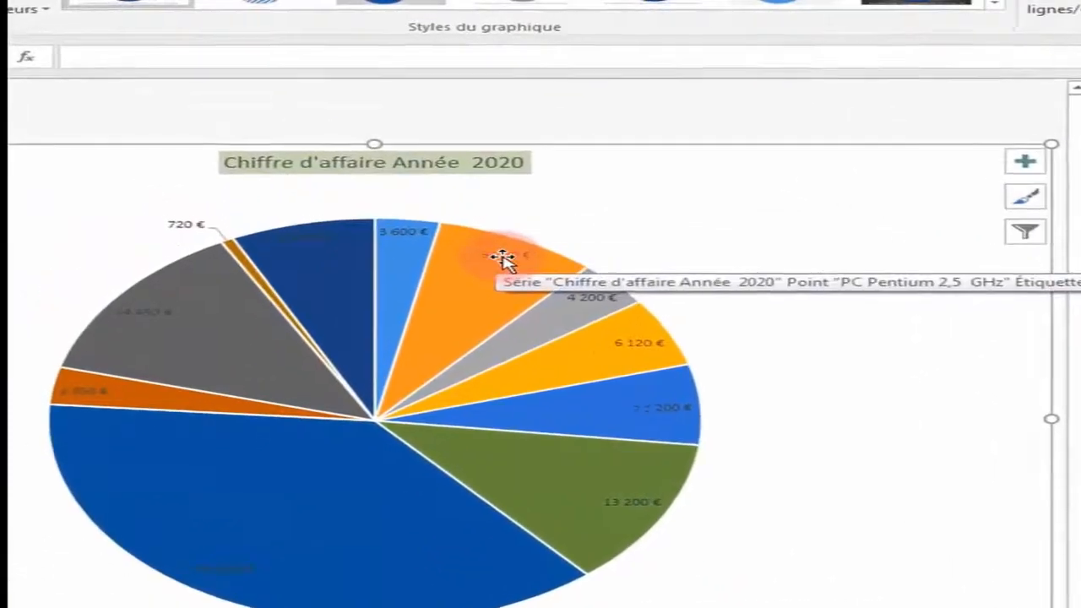
Step: Give all the pie chart's data labels a solid white fill
{"action": "left_click", "coordinate": [377, 196]}
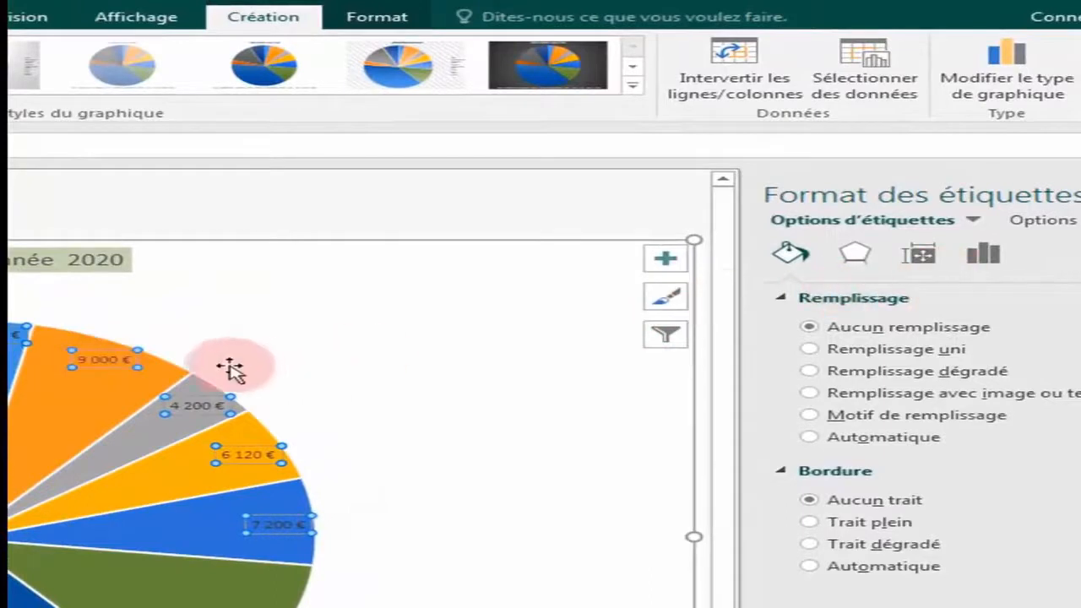
{"action": "left_click", "coordinate": [878, 349]}
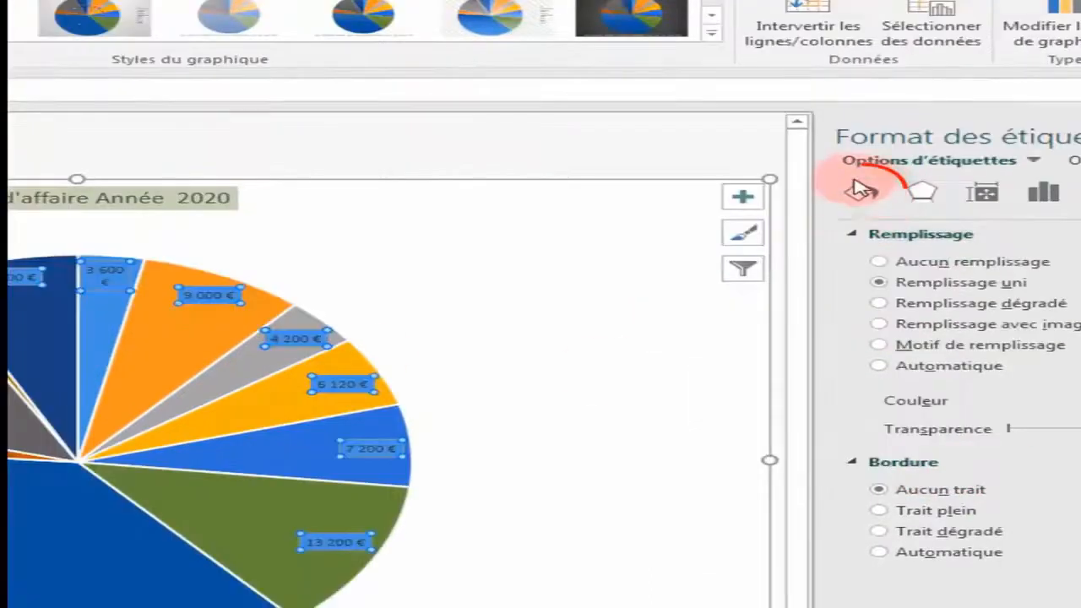
{"action": "left_click", "coordinate": [853, 238]}
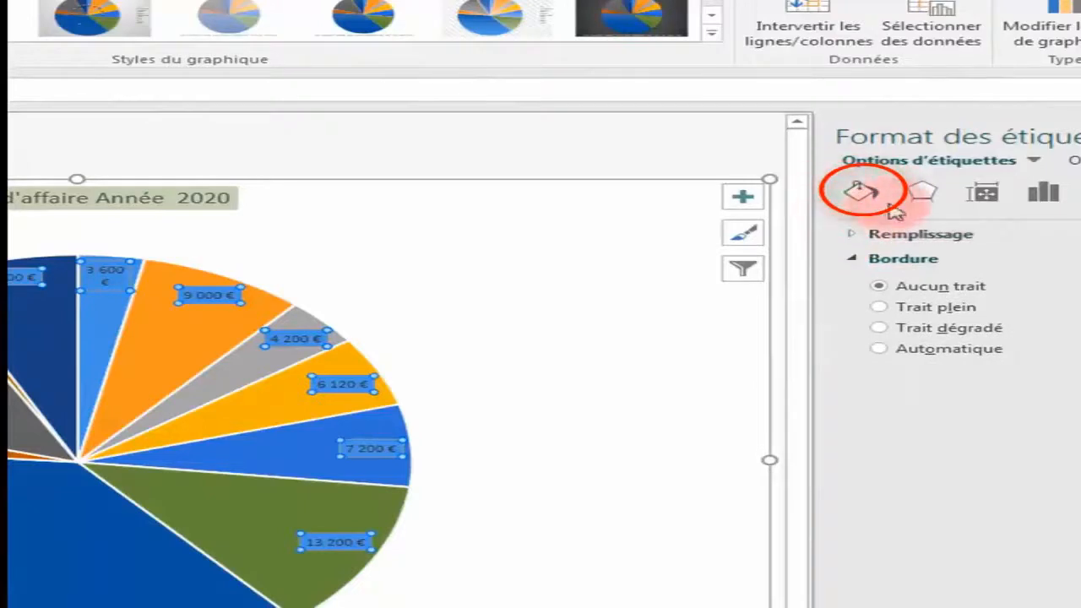
{"action": "left_click", "coordinate": [855, 239]}
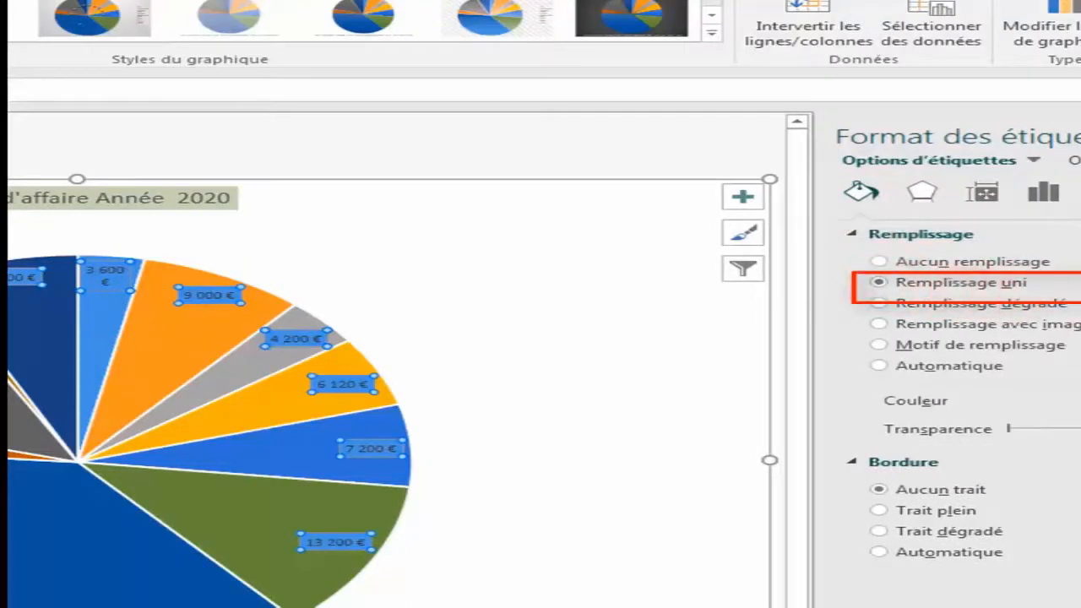
{"action": "left_click", "coordinate": [1080, 401]}
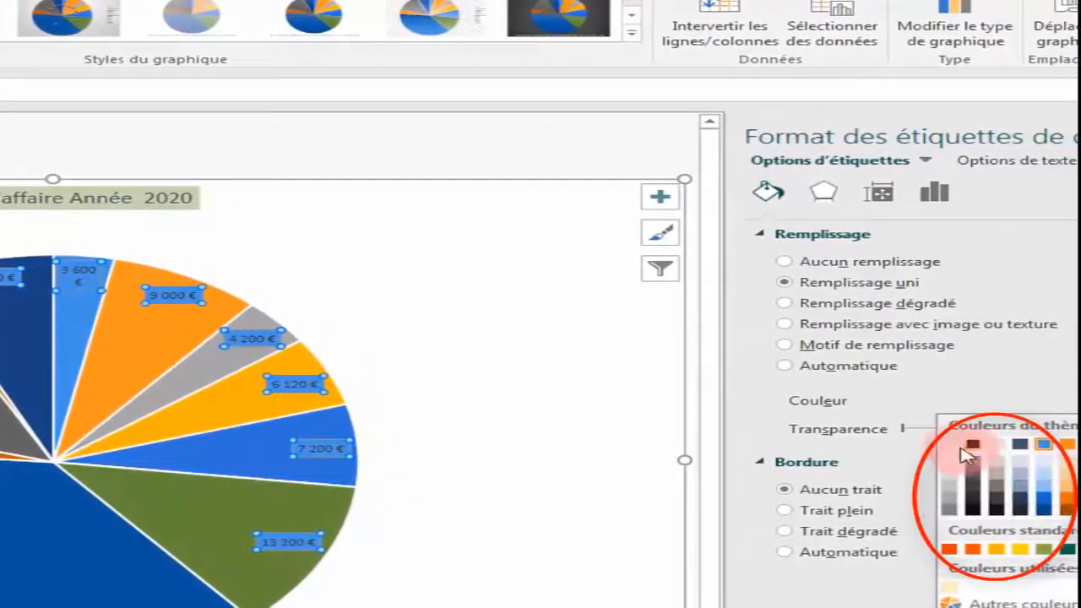
{"action": "left_click", "coordinate": [949, 446]}
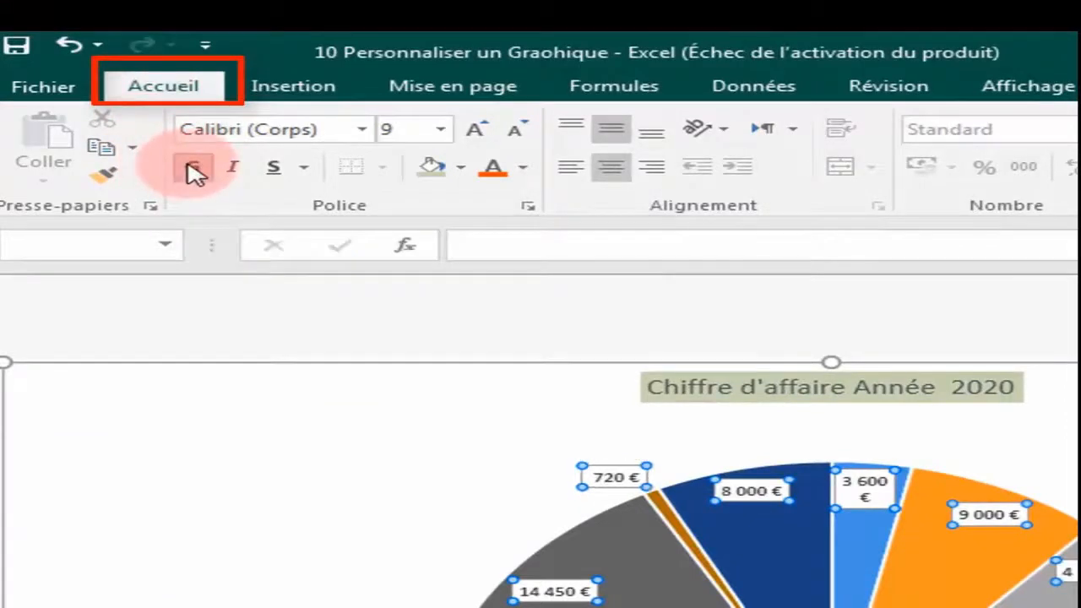
Step: Set the data labels' font size to 11 and deselect them
{"action": "left_click", "coordinate": [440, 130]}
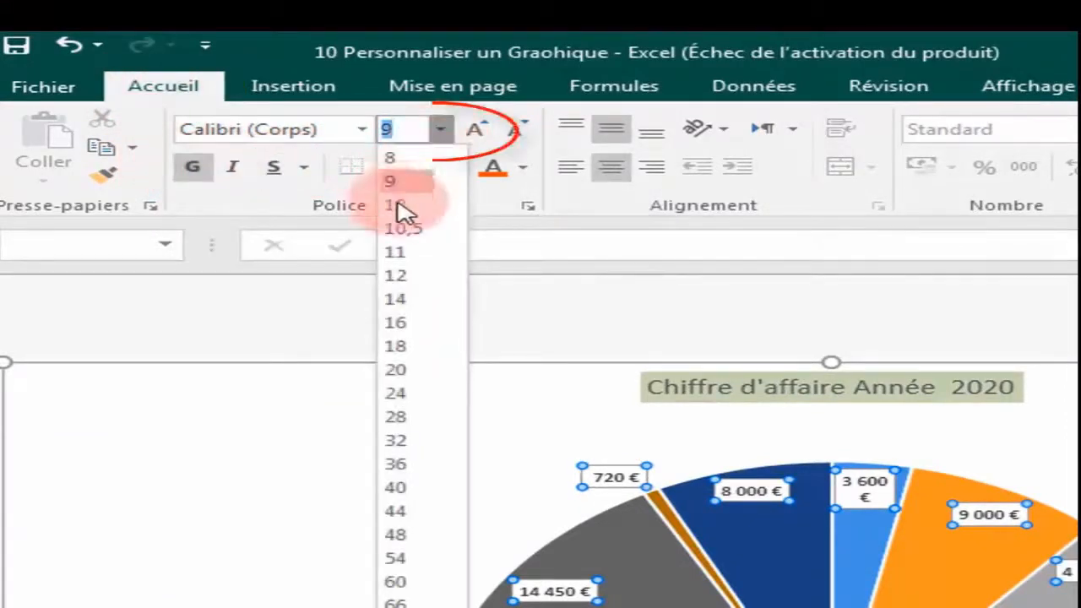
{"action": "left_click", "coordinate": [397, 251]}
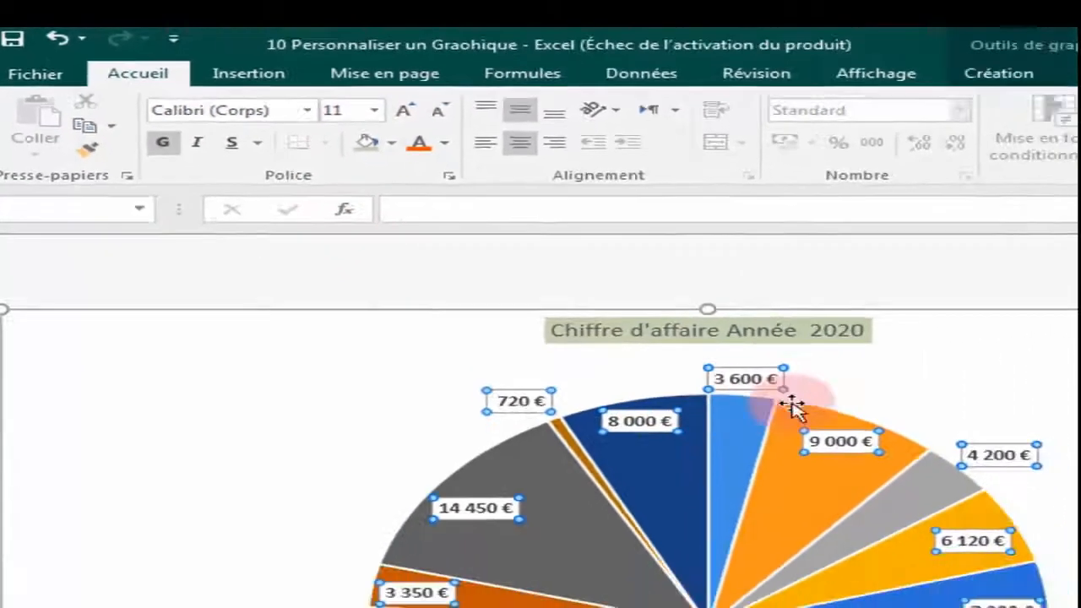
{"action": "left_click", "coordinate": [744, 306]}
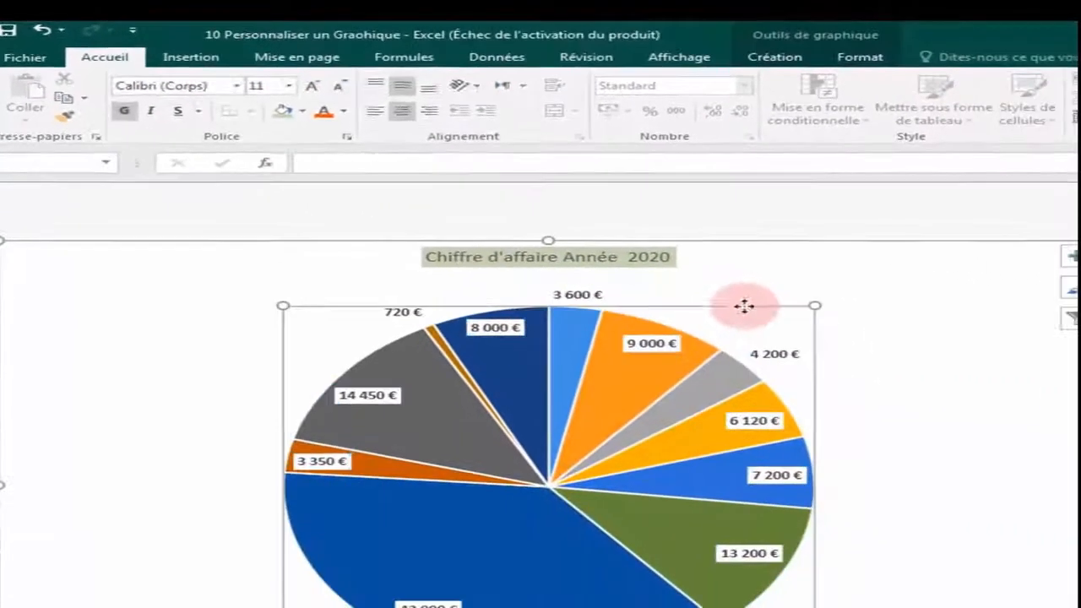
{"action": "left_click", "coordinate": [846, 369]}
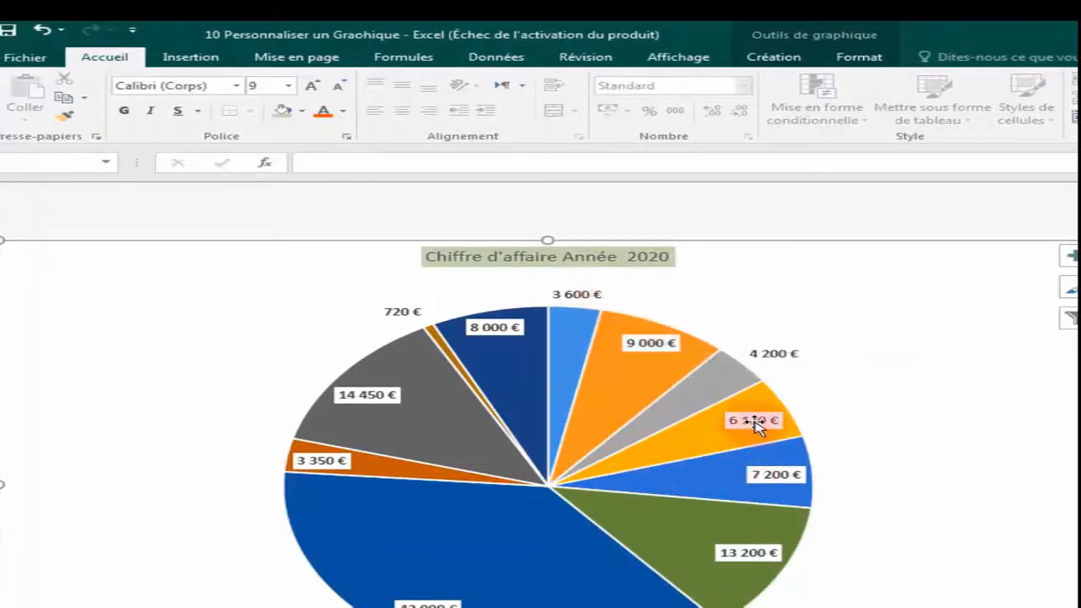
Step: Move the 6 120 € and 7 200 € data labels individually outside their slices, to the right of the pie
{"action": "left_click", "coordinate": [757, 353]}
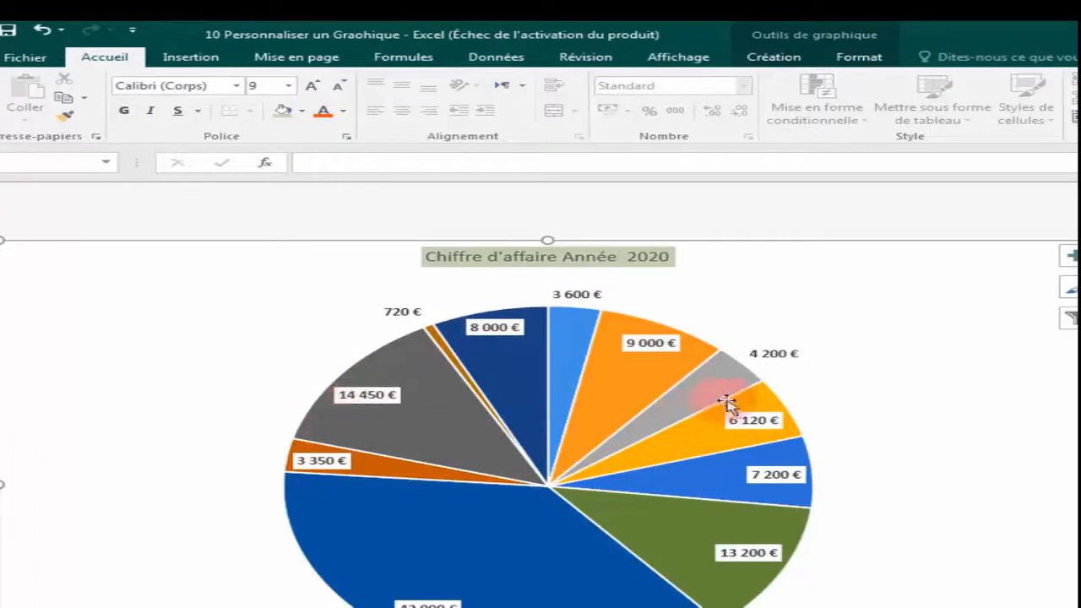
{"action": "left_click", "coordinate": [837, 411]}
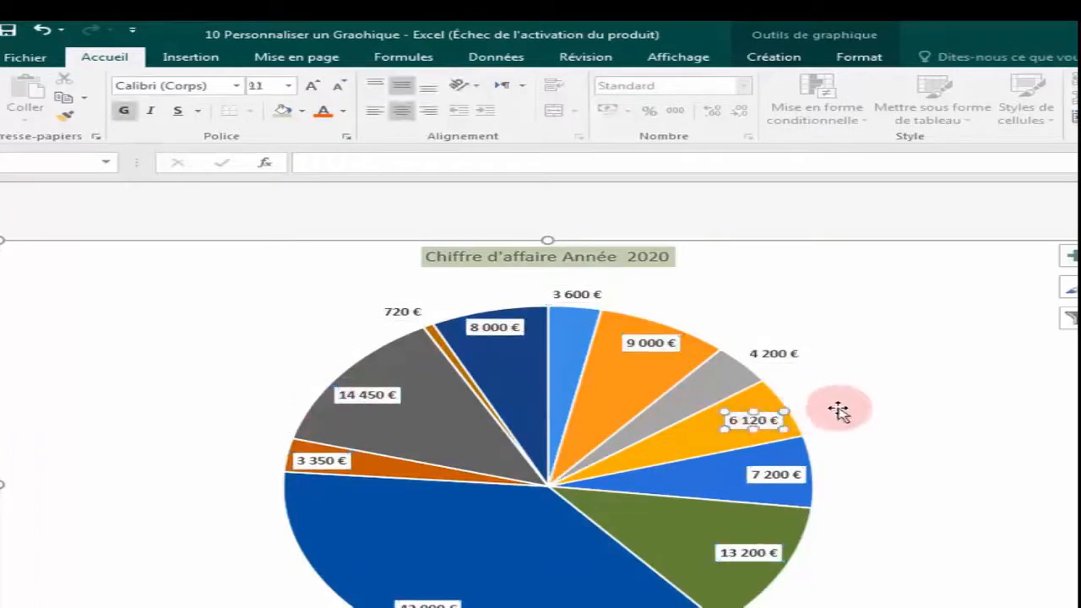
{"action": "left_click_drag", "start_coordinate": [751, 416], "coordinate": [734, 434]}
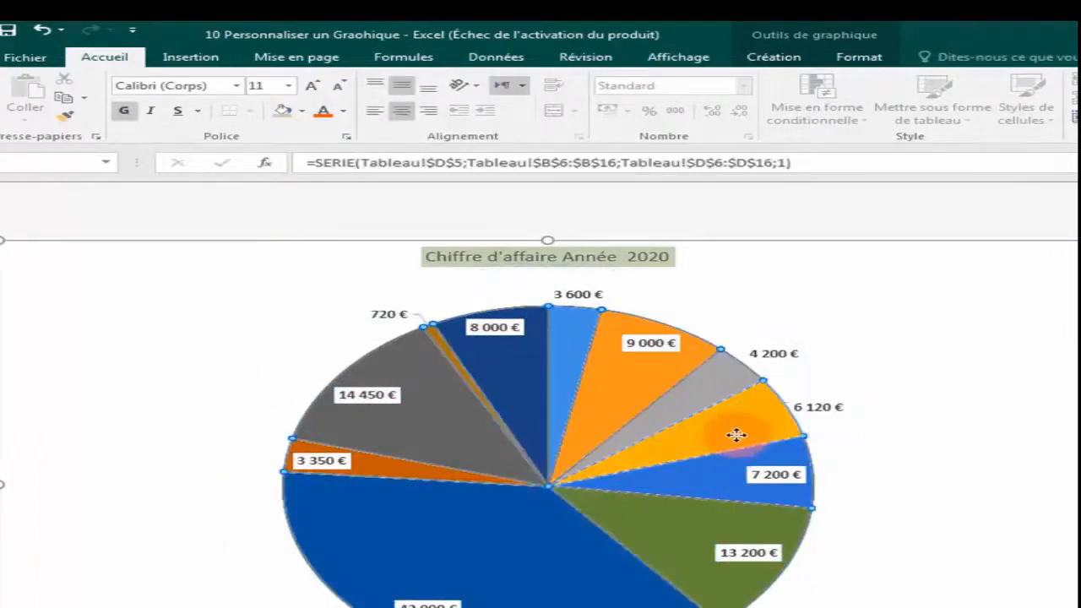
{"action": "left_click", "coordinate": [770, 474]}
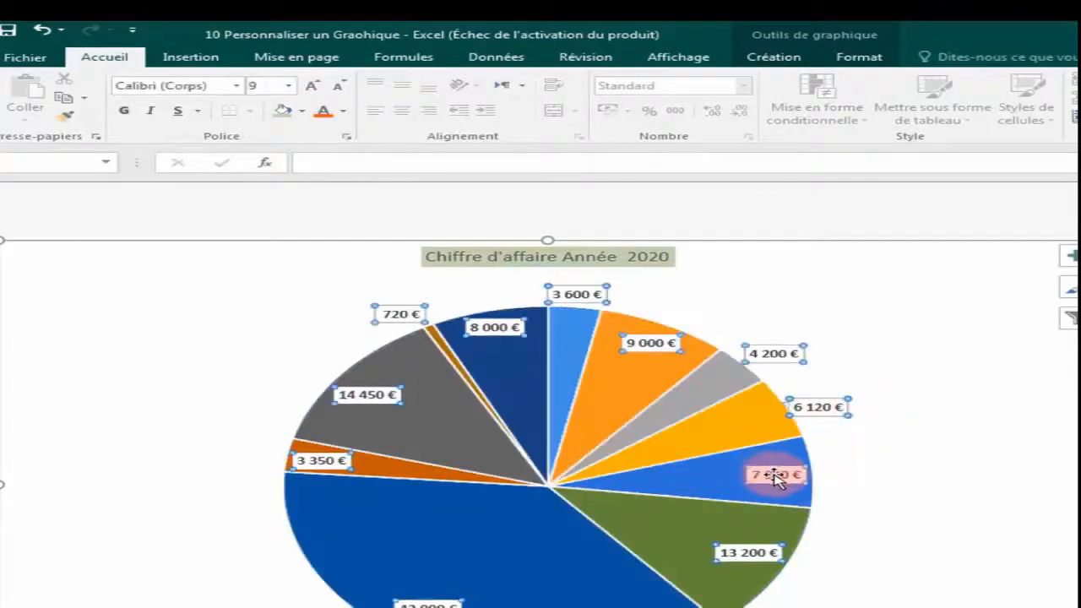
{"action": "left_click", "coordinate": [776, 474]}
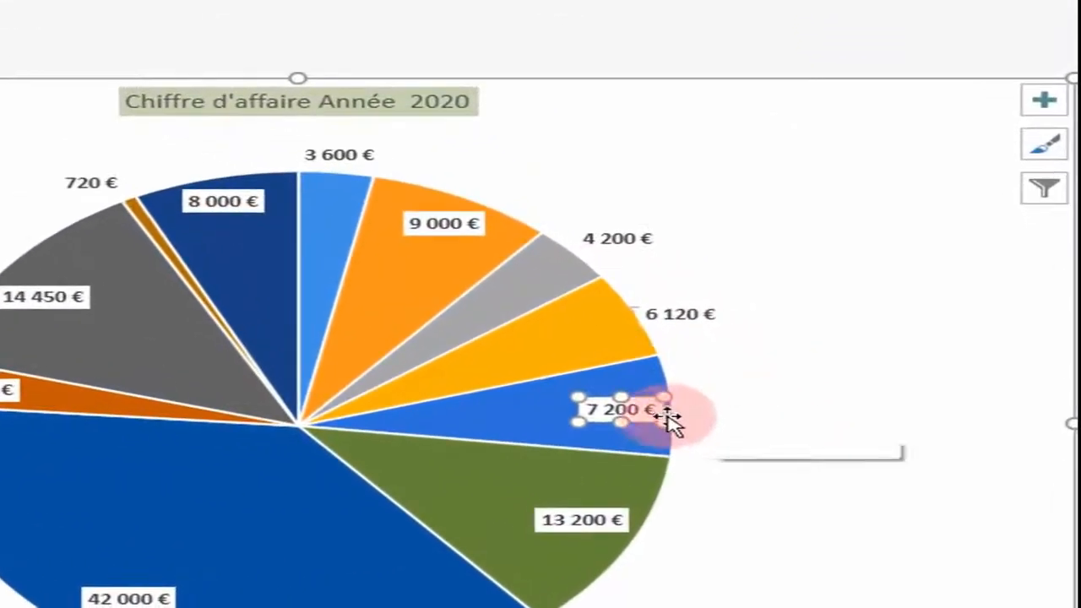
{"action": "left_click_drag", "start_coordinate": [809, 484], "coordinate": [919, 470]}
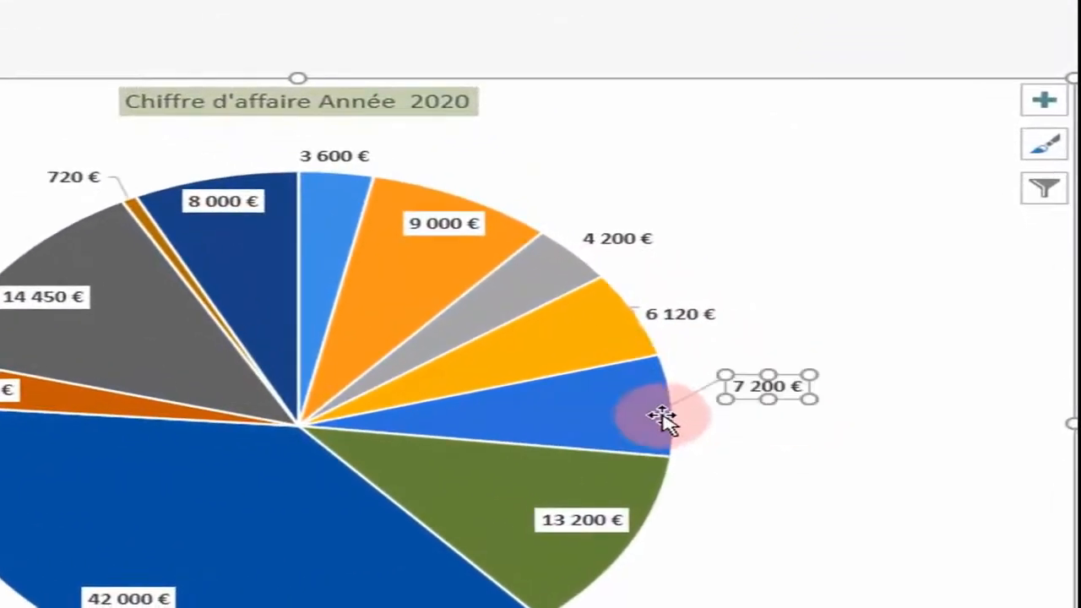
Step: Move the 13 200 € data label outside its green slice and select the 42 000 € label
{"action": "left_click", "coordinate": [598, 523]}
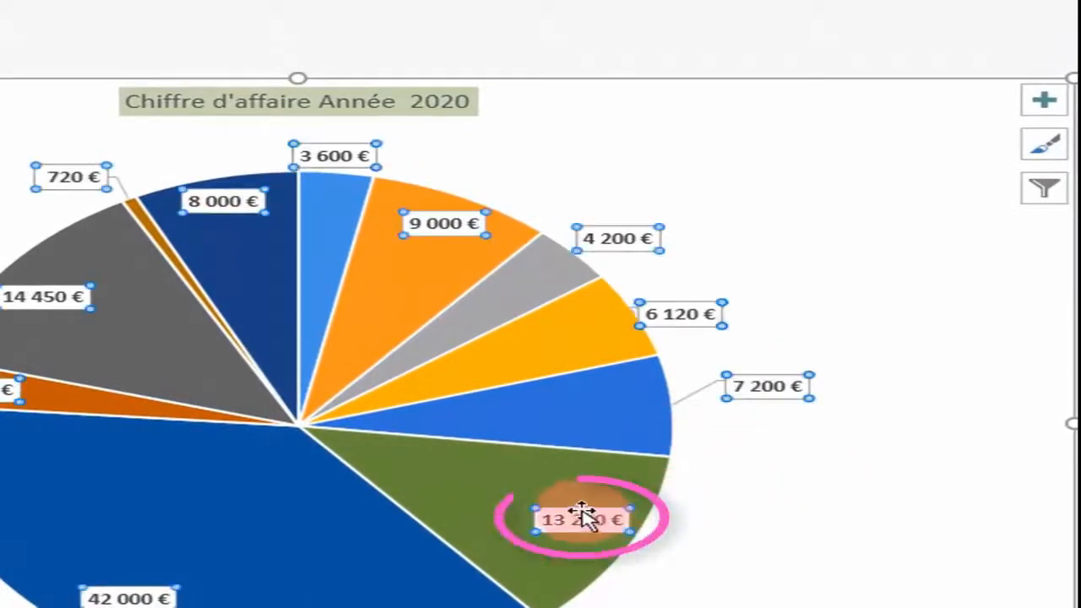
{"action": "left_click", "coordinate": [586, 515]}
{"action": "left_click_drag", "start_coordinate": [582, 520], "coordinate": [737, 507]}
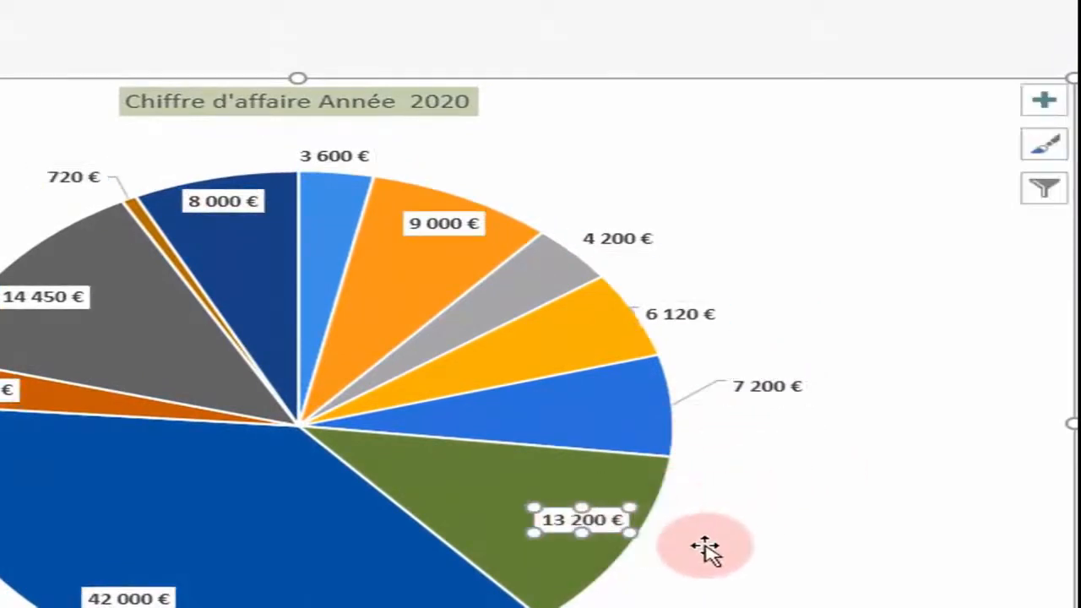
{"action": "left_click", "coordinate": [108, 596]}
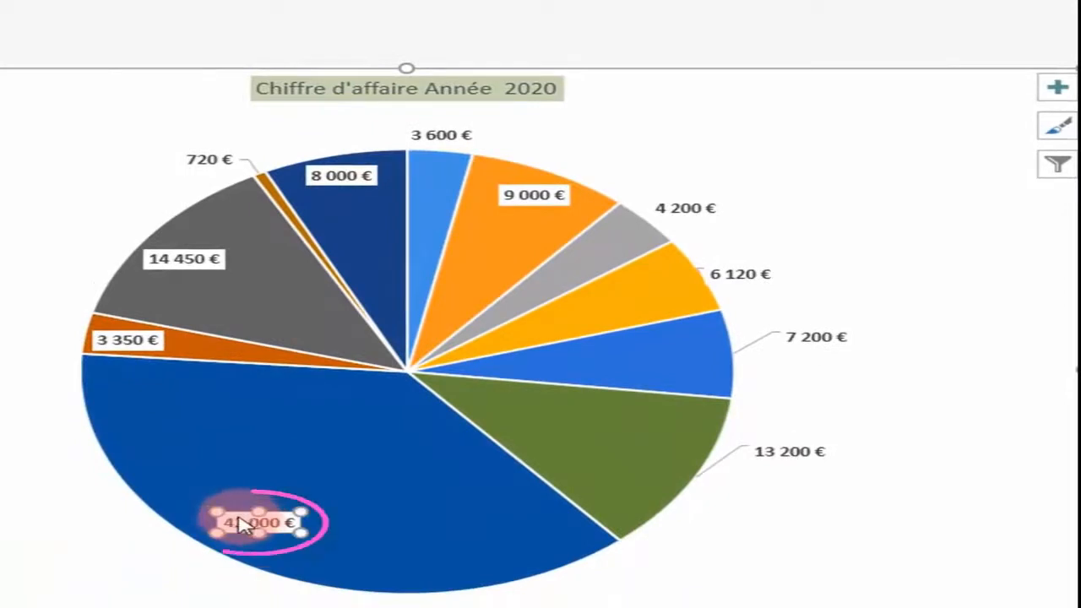
{"action": "right_click", "coordinate": [191, 534]}
{"action": "left_click", "coordinate": [257, 524]}
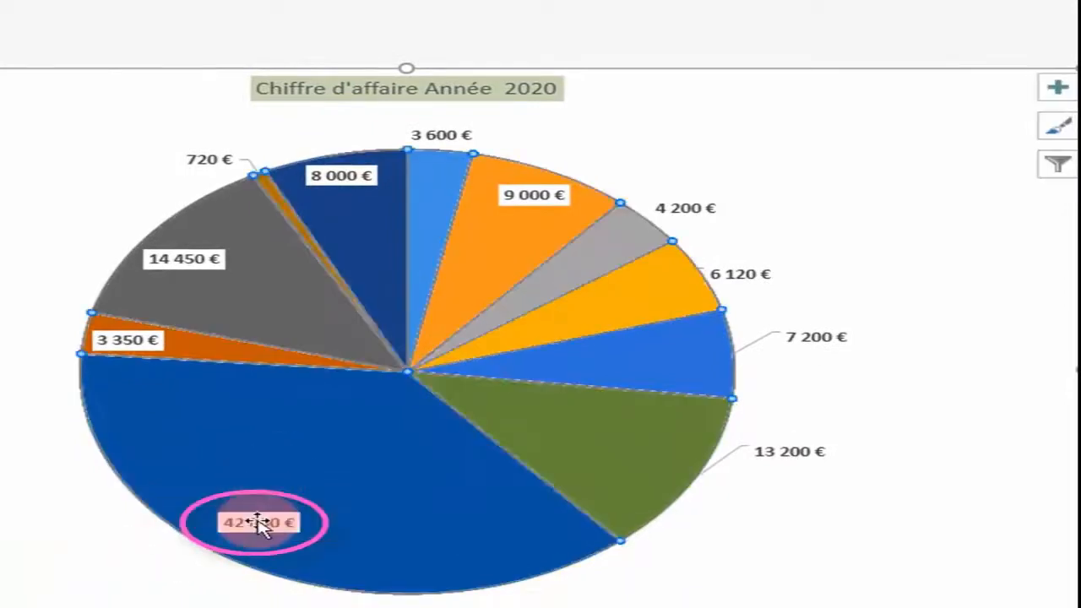
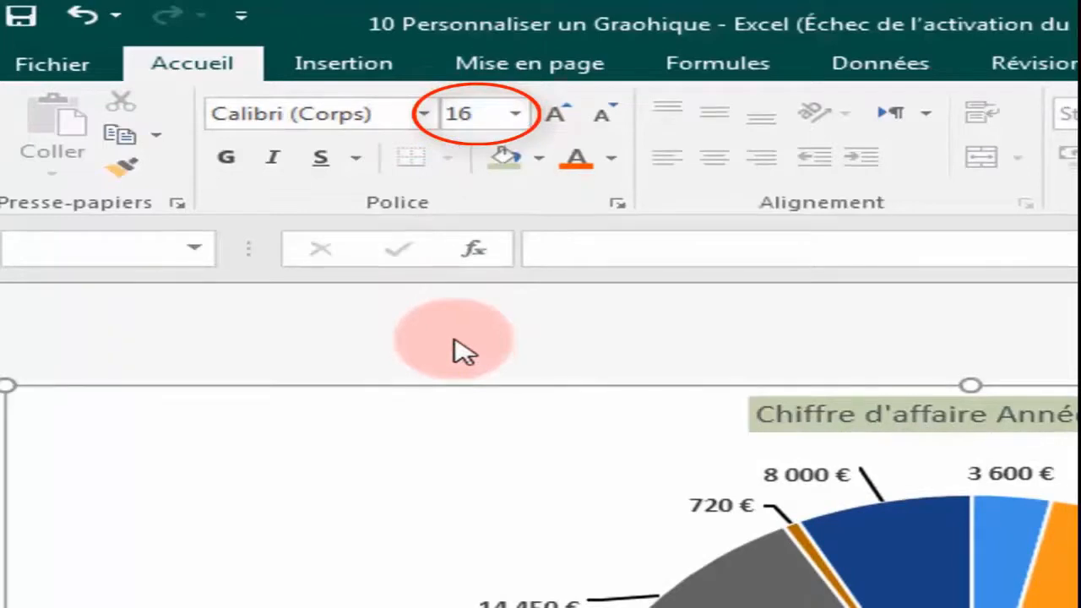
Step: Set the legend's font size to 18 and give the legend a solid line border
{"action": "left_click", "coordinate": [513, 123]}
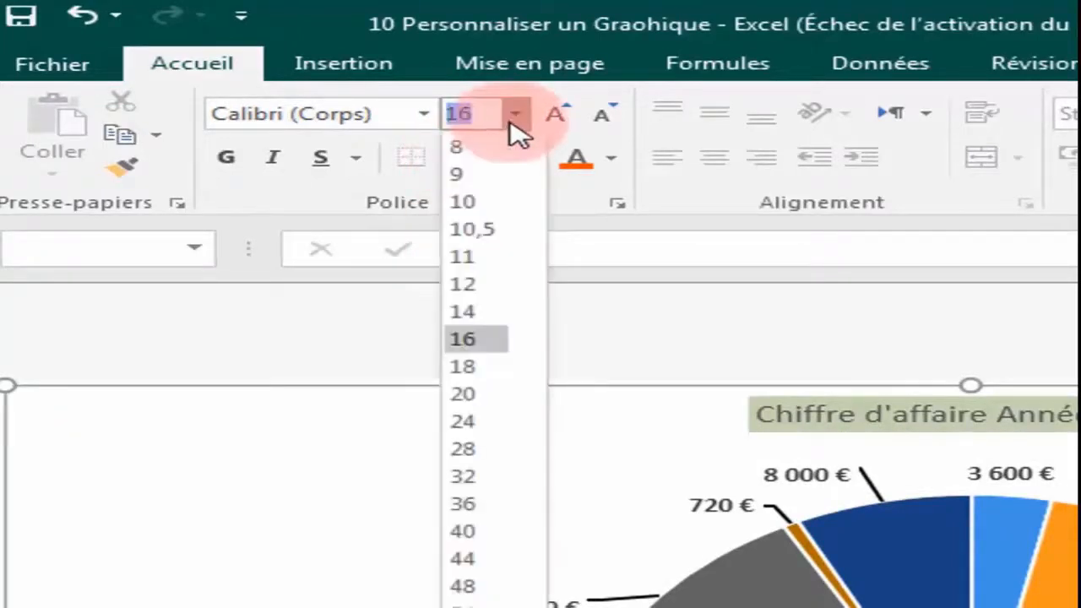
{"action": "left_click", "coordinate": [460, 369]}
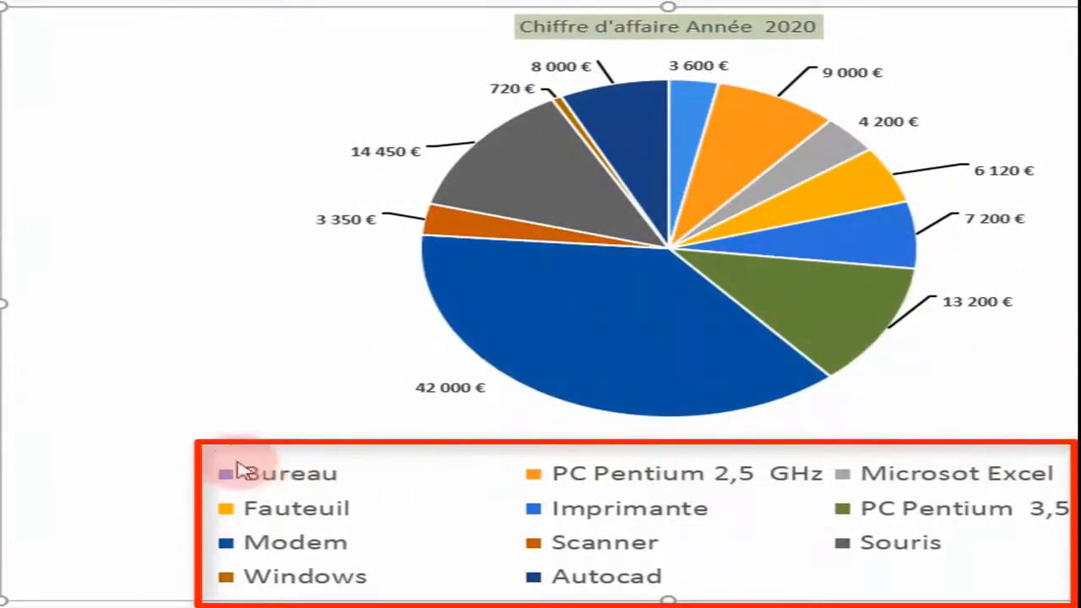
{"action": "left_click", "coordinate": [596, 492]}
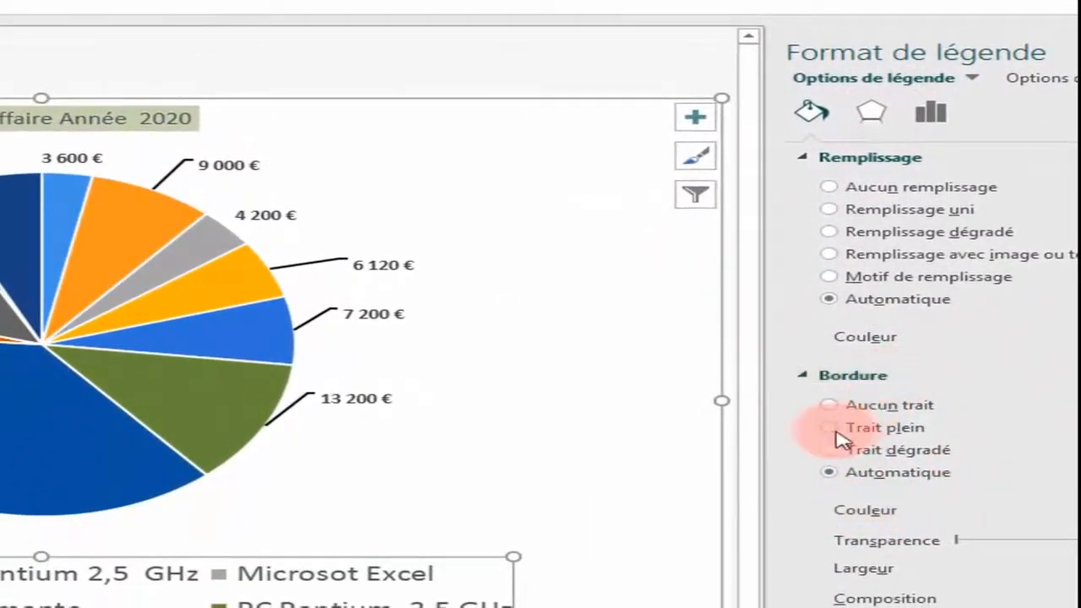
{"action": "left_click", "coordinate": [832, 429]}
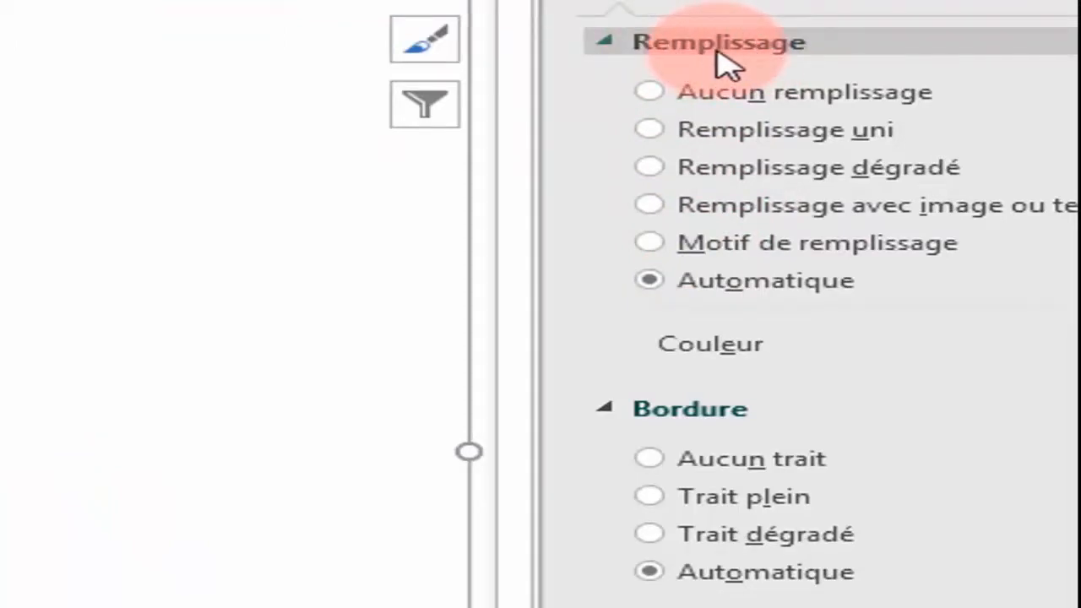
Step: Try solid and gradient fills on the chart area, and apply a pattern fill of narrow vertical stripes
{"action": "left_click", "coordinate": [650, 130]}
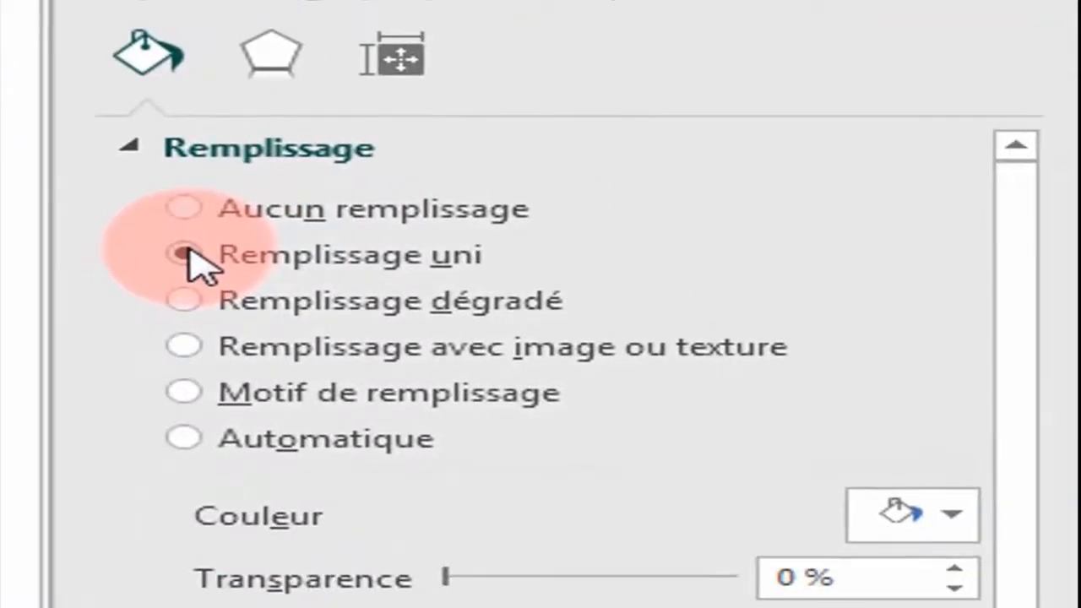
{"action": "left_click", "coordinate": [184, 302]}
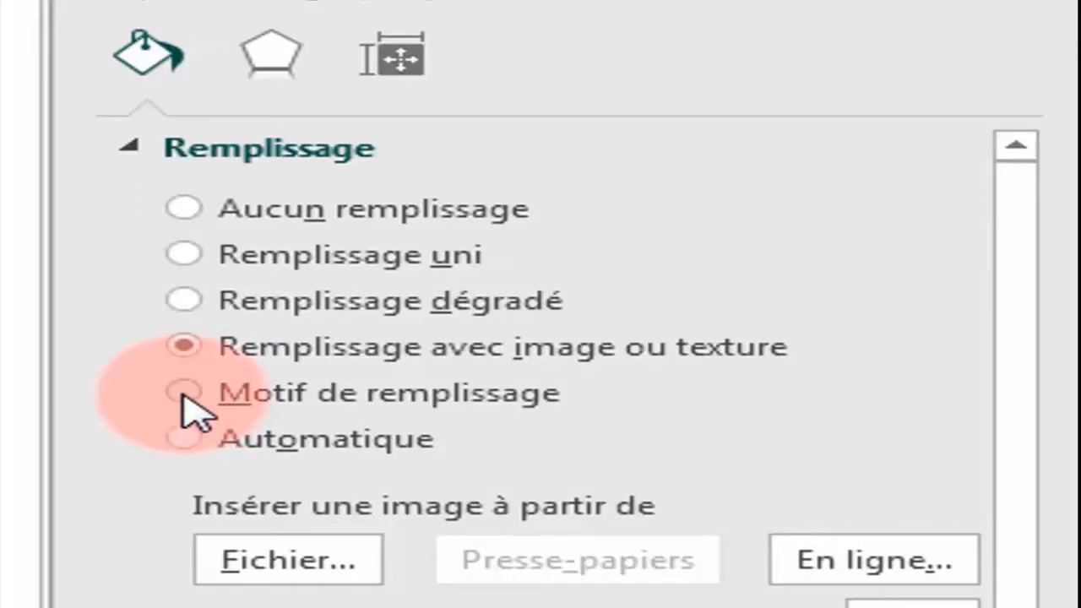
{"action": "left_click", "coordinate": [184, 393]}
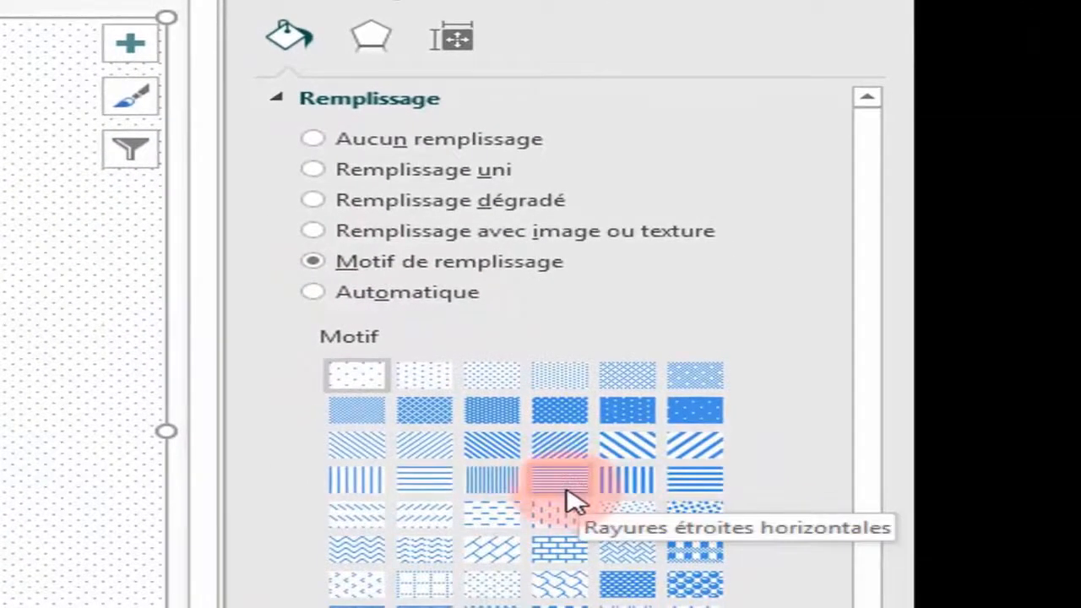
{"action": "left_click", "coordinate": [627, 483]}
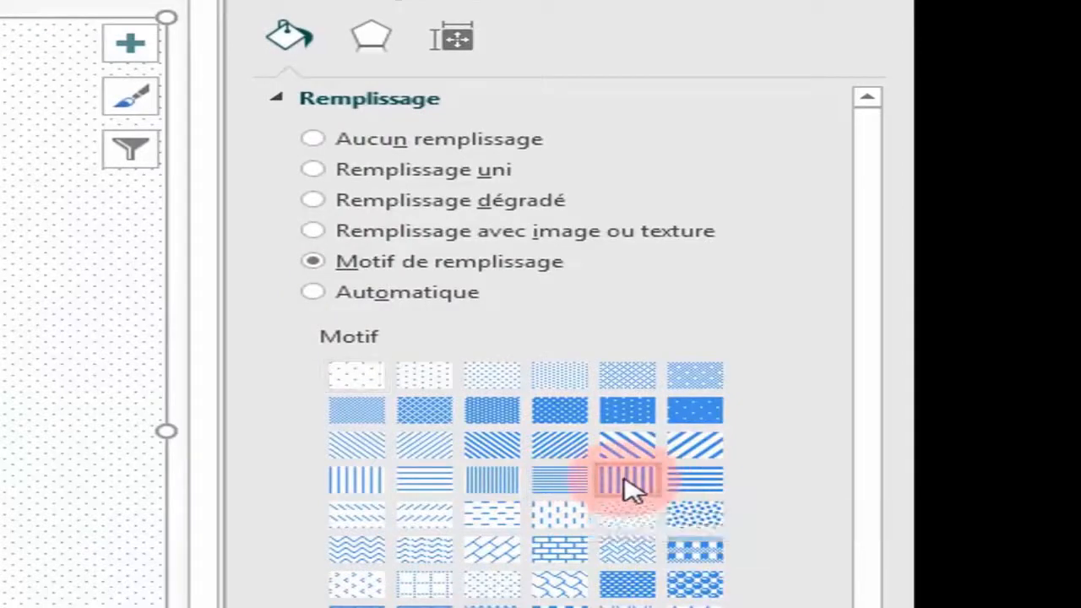
{"action": "left_click", "coordinate": [494, 486]}
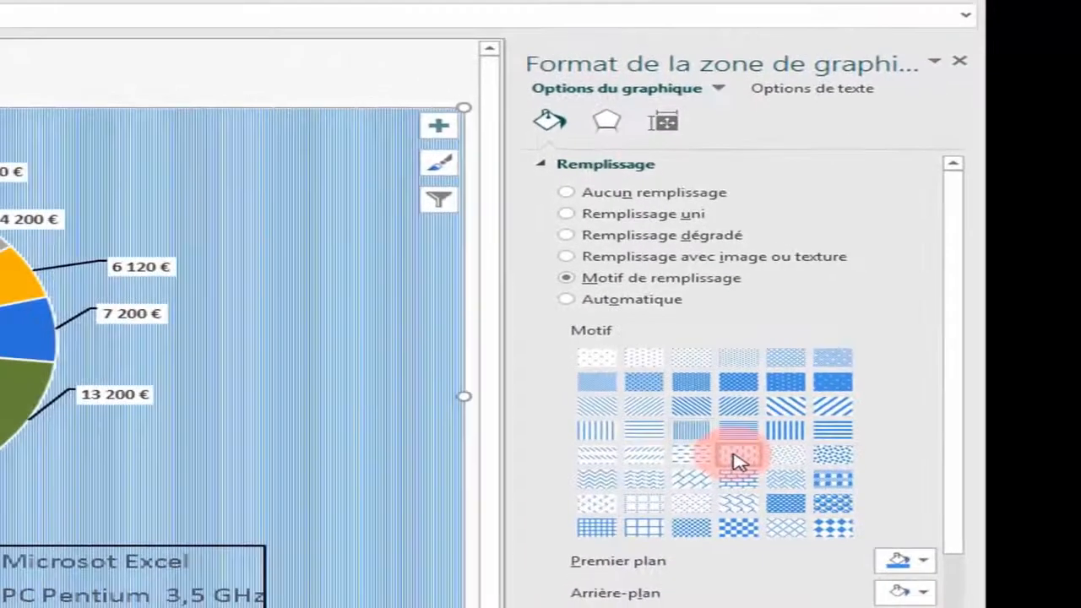
Step: Try a dashed pattern and the Papier de soie bleu texture on the chart area, and apply the mottled blue-and-pink texture fill
{"action": "left_click", "coordinate": [736, 458]}
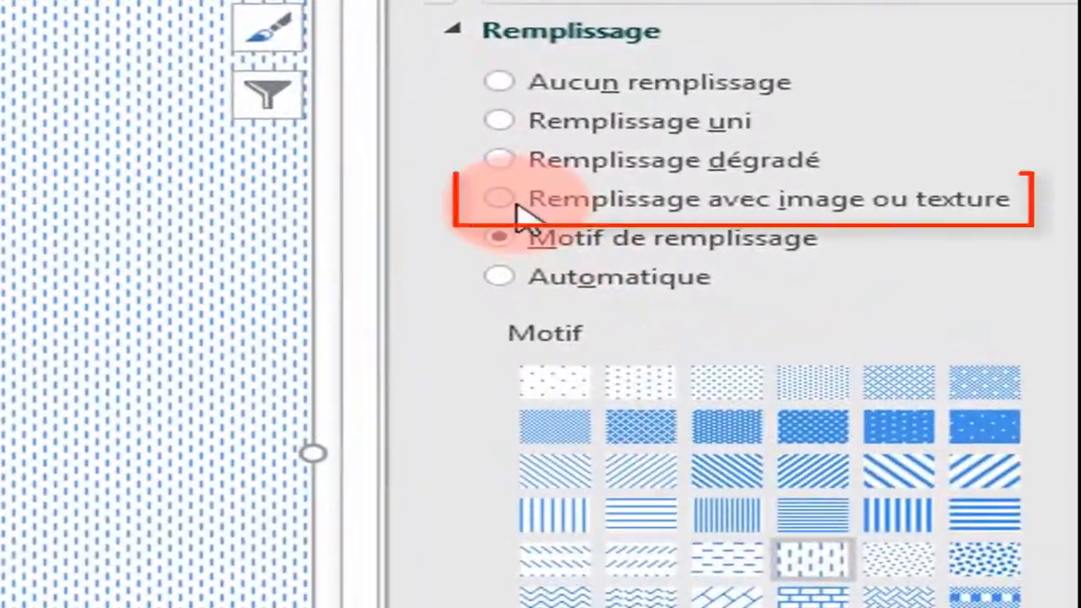
{"action": "left_click", "coordinate": [517, 207]}
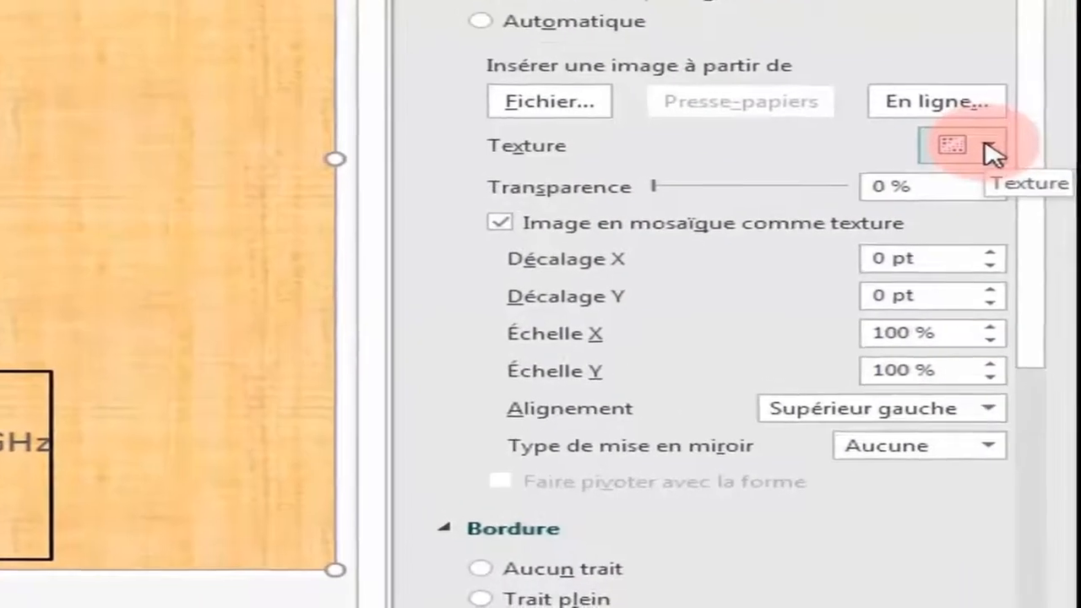
{"action": "left_click", "coordinate": [1012, 216]}
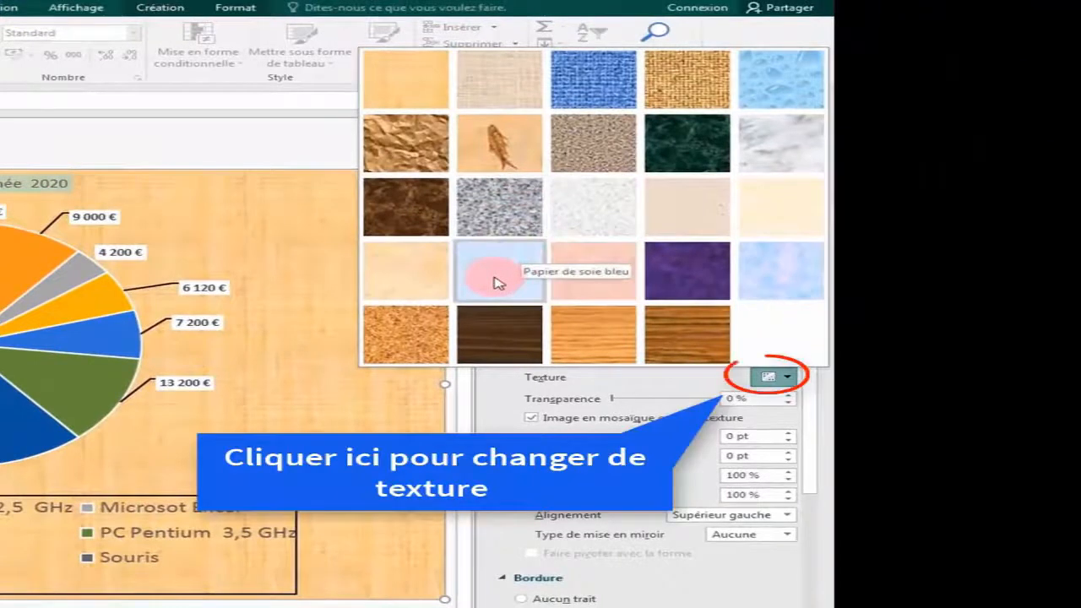
{"action": "left_click", "coordinate": [496, 283]}
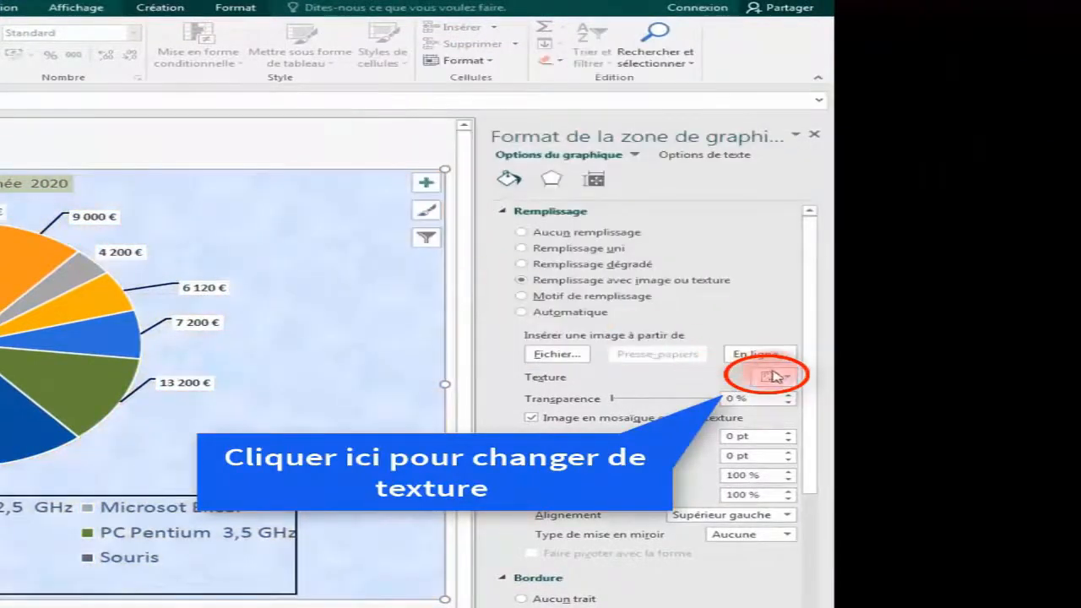
{"action": "left_click", "coordinate": [788, 378]}
{"action": "left_click", "coordinate": [796, 292]}
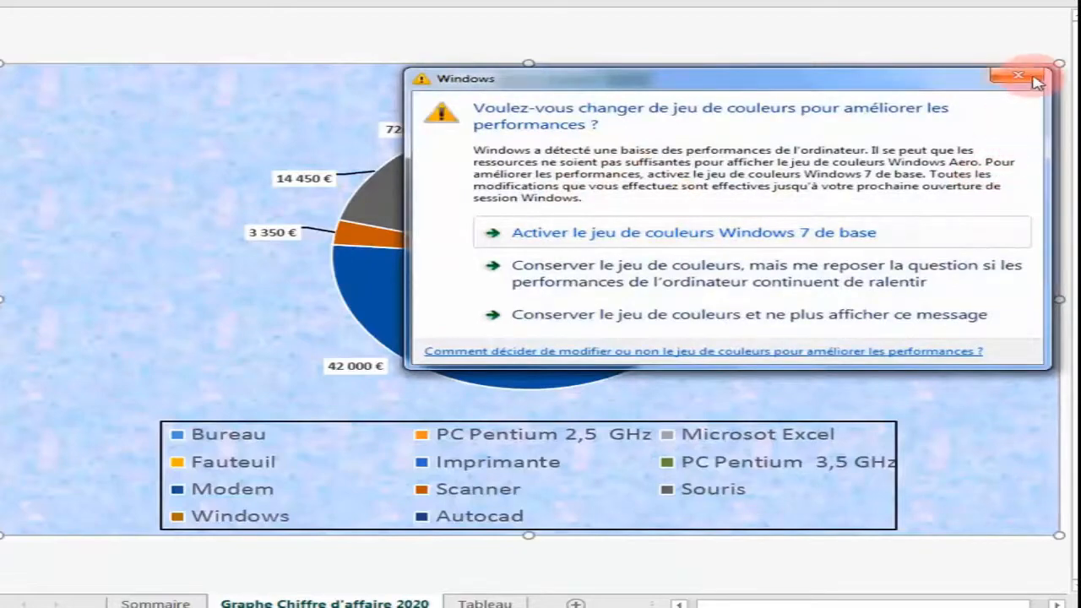
{"action": "left_click", "coordinate": [1023, 81]}
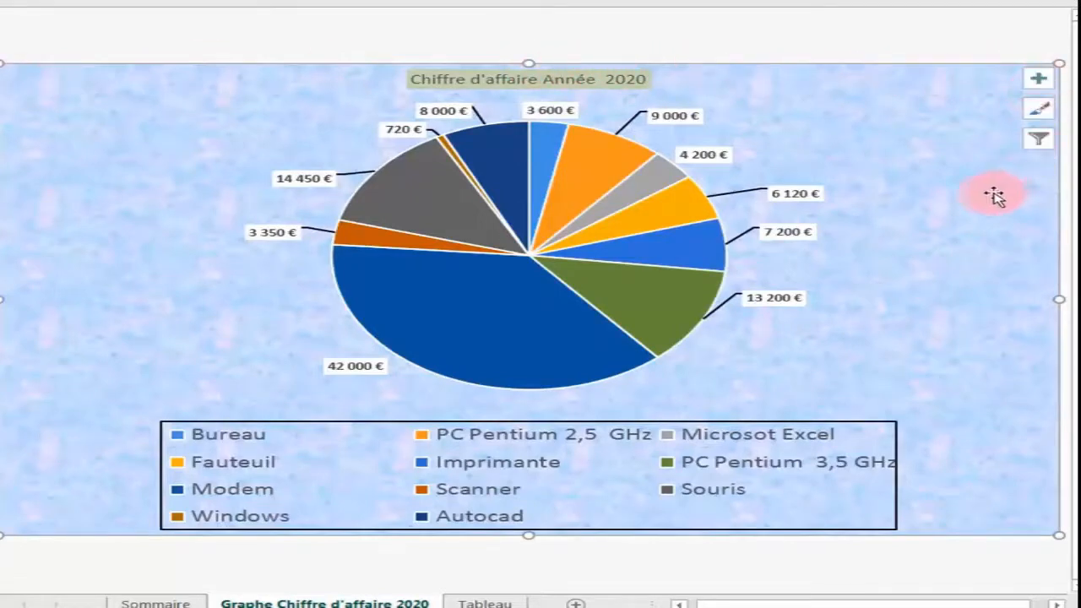
Step: Give the chart area a solid black border 1,75 pt wide and close its formatting options
{"action": "double_click", "coordinate": [927, 133]}
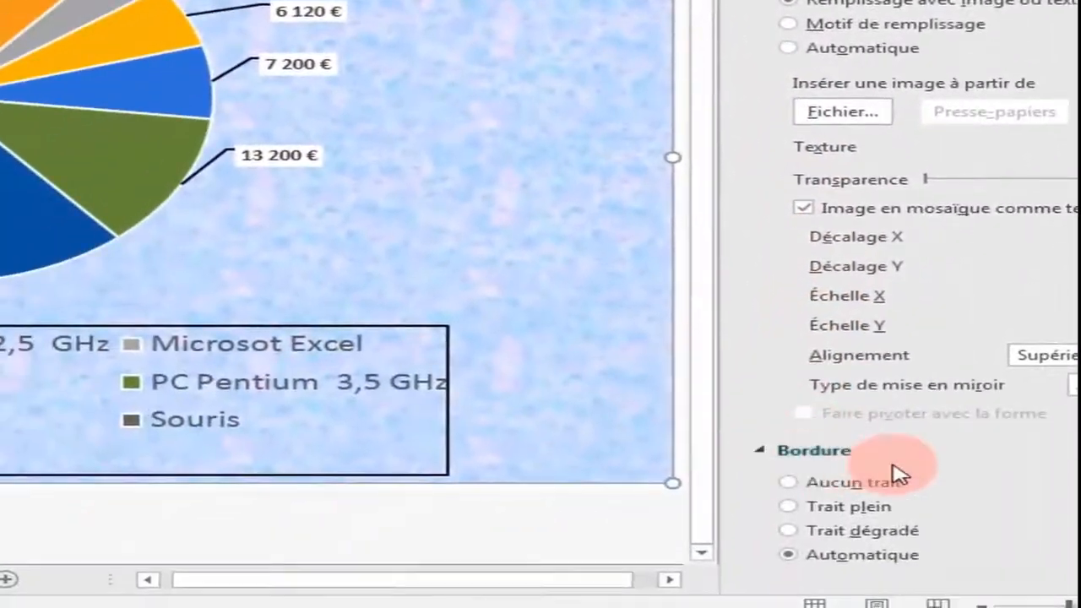
{"action": "scroll", "coordinate": [861, 556], "scroll_direction": "down", "scroll_amount": 5}
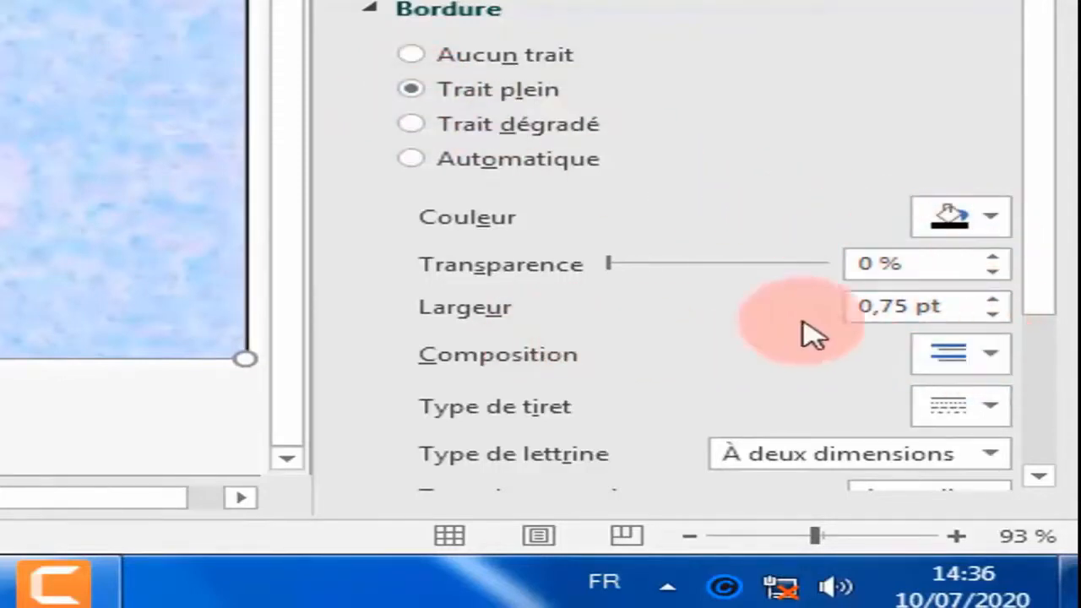
{"action": "left_click", "coordinate": [995, 302]}
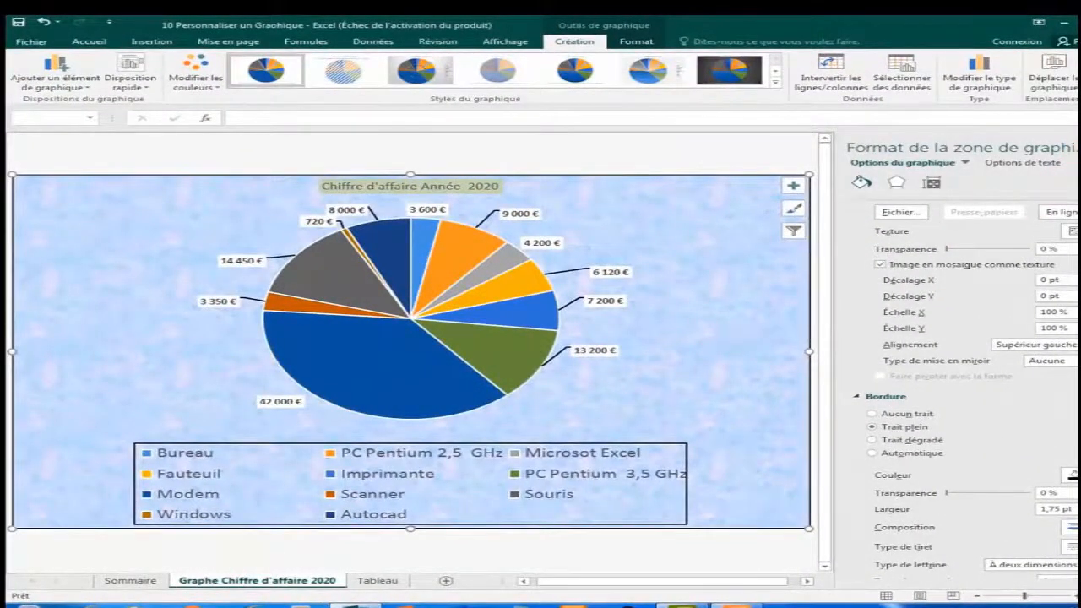
{"action": "left_click", "coordinate": [1079, 147]}
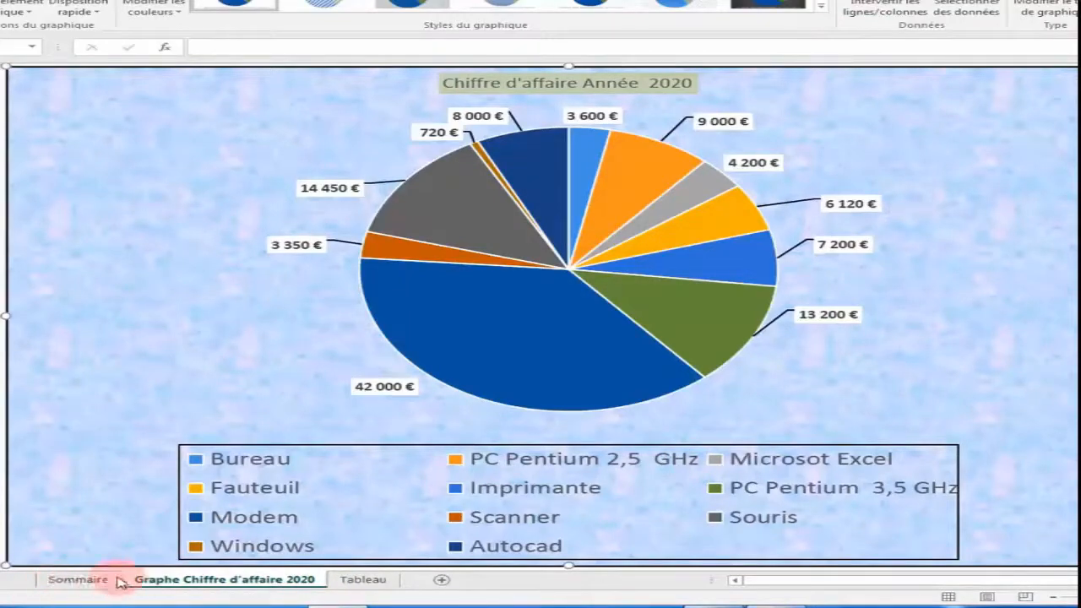
Step: Read the next task on the Sommaire sheet and examine the 2019 and 2020 totals on the Tableau sheet
{"action": "left_click", "coordinate": [76, 579]}
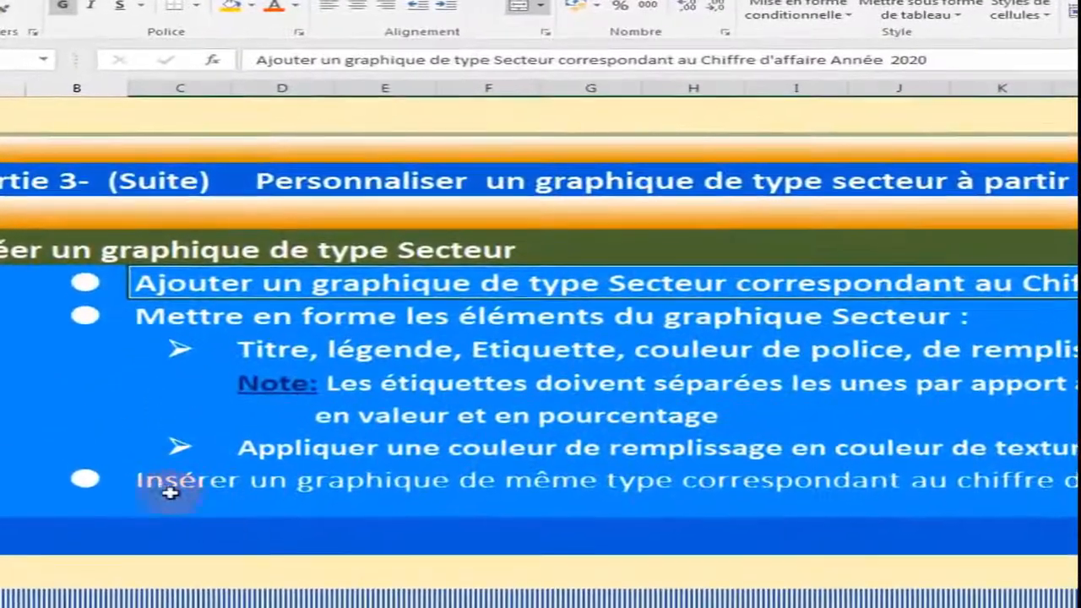
{"action": "left_click", "coordinate": [170, 493]}
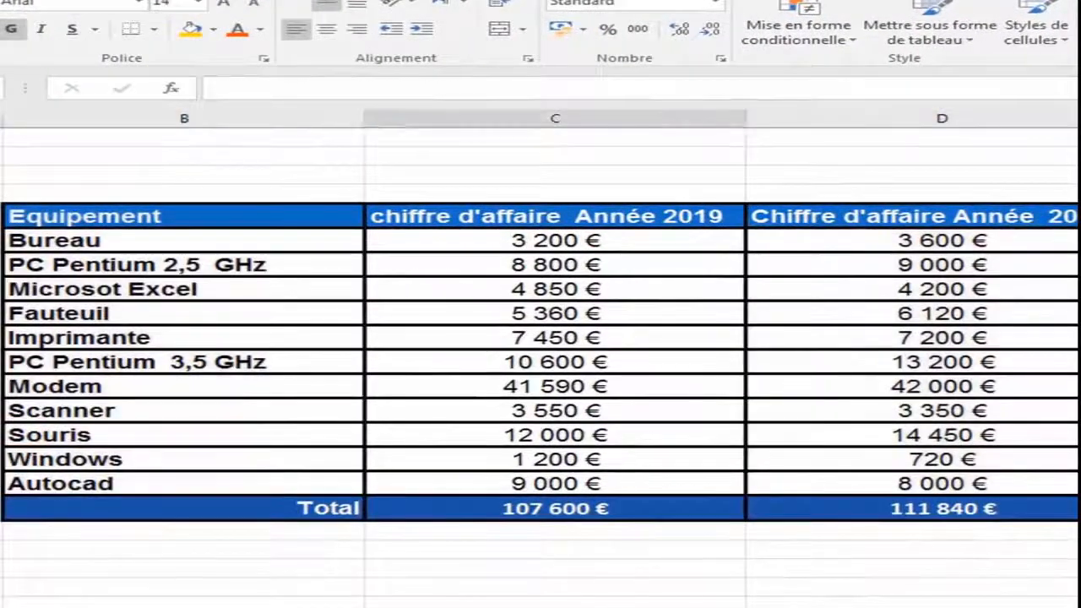
{"action": "left_click", "coordinate": [494, 607]}
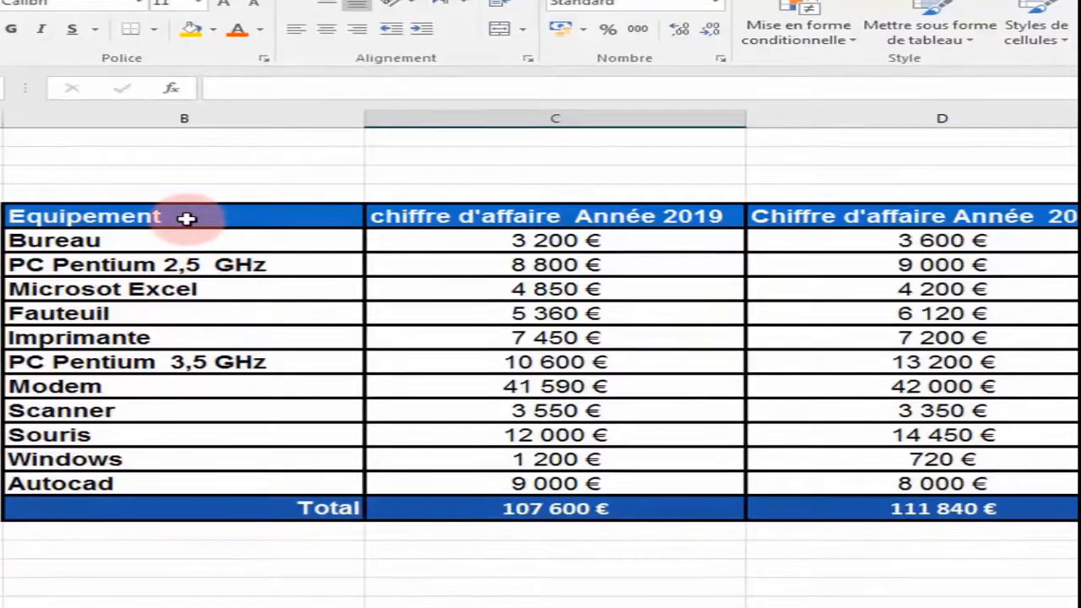
{"action": "left_click_drag", "start_coordinate": [214, 509], "coordinate": [919, 511]}
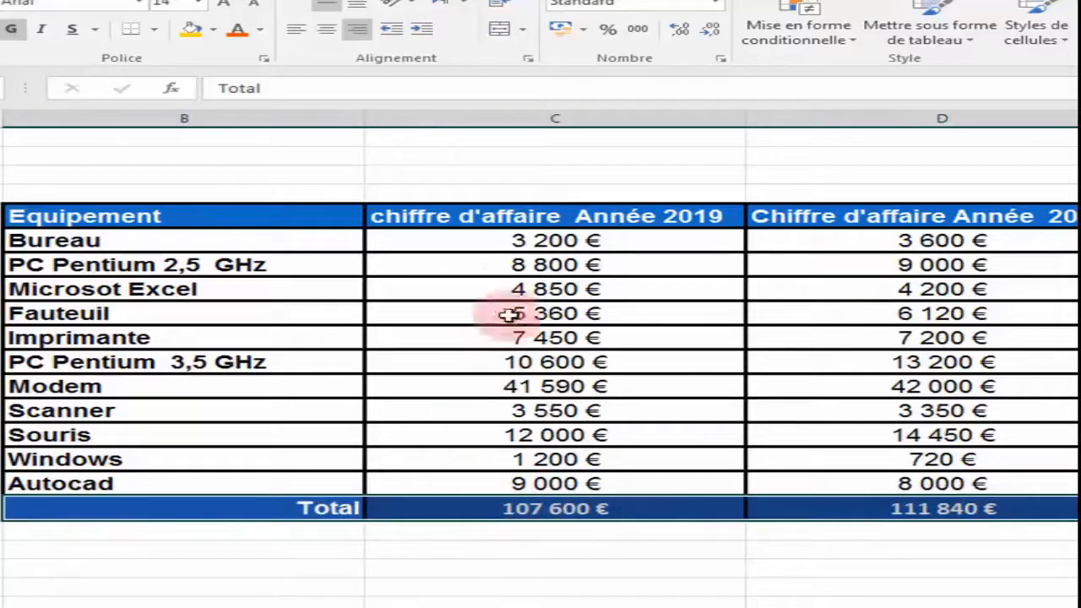
{"action": "left_click", "coordinate": [454, 507]}
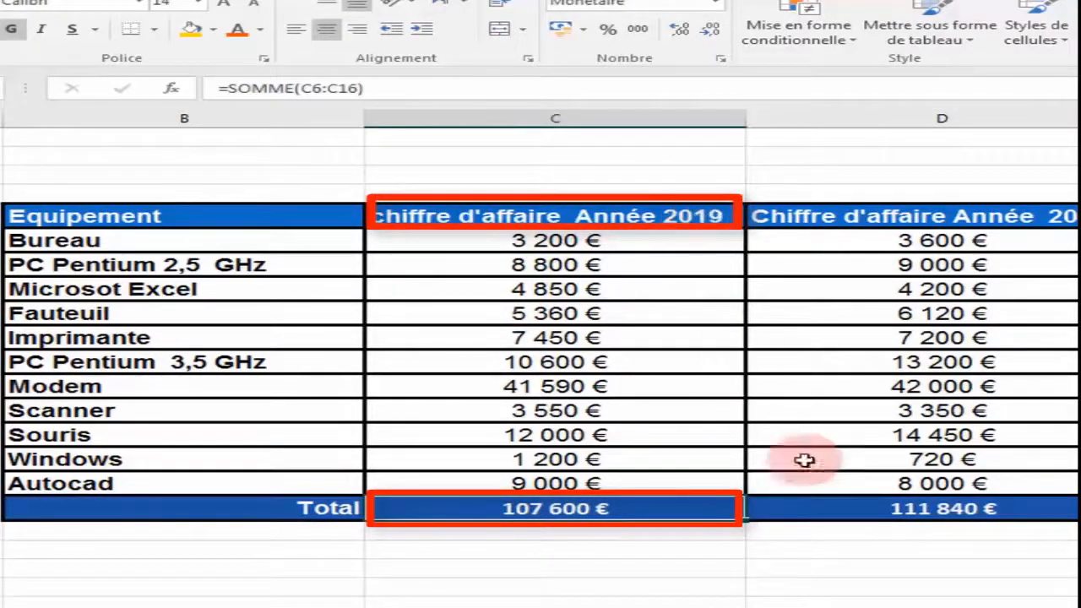
{"action": "left_click", "coordinate": [852, 507]}
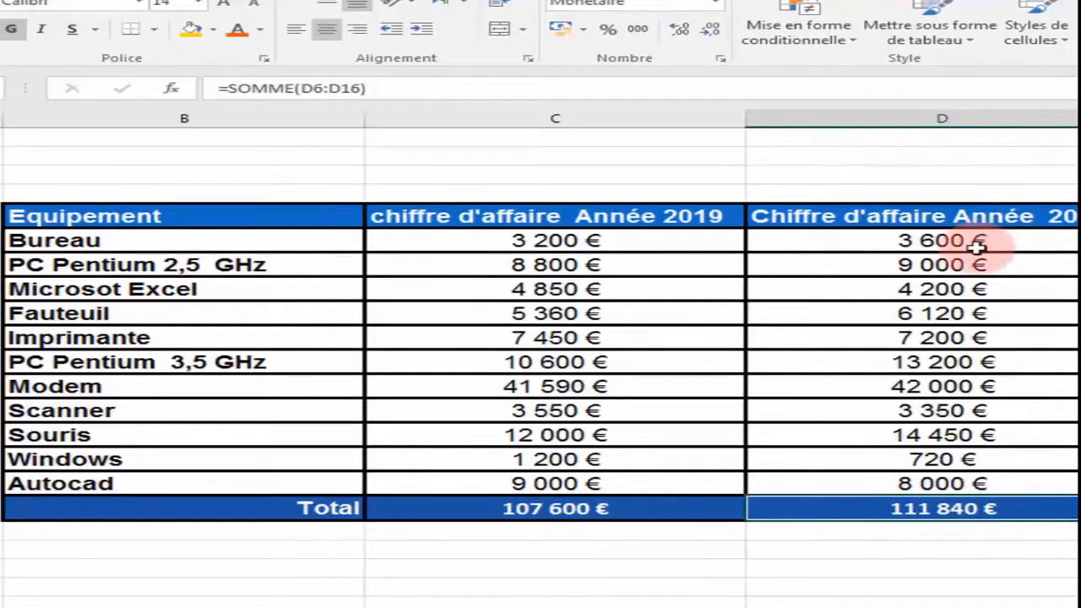
{"action": "left_click", "coordinate": [492, 507]}
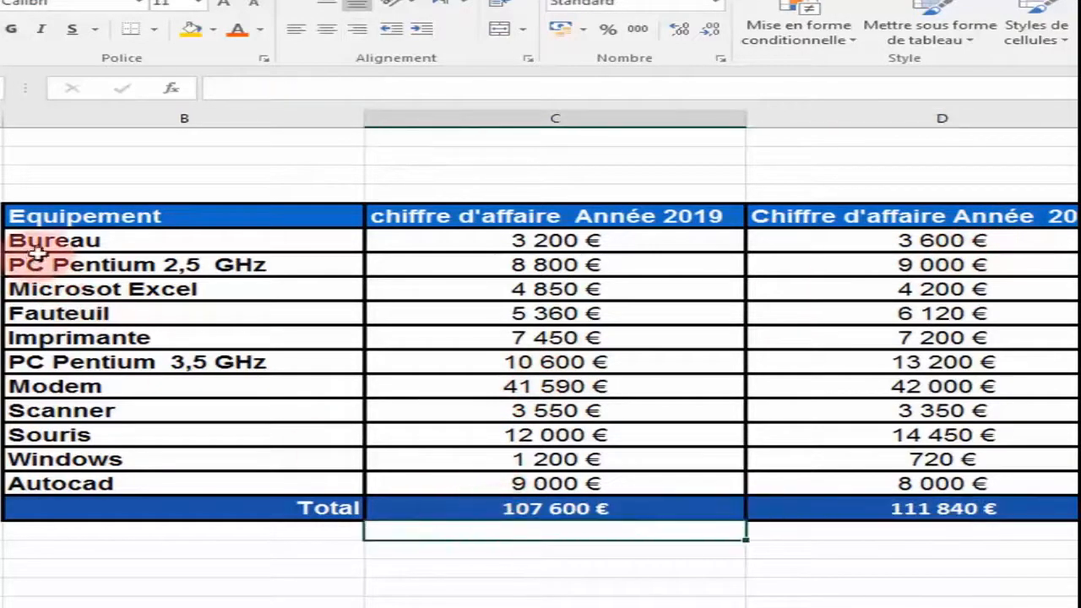
Step: Insert a 2-D pie chart from the table's header row and Total row, and move it down toward the table's lower-left corner
{"action": "left_click_drag", "start_coordinate": [51, 216], "coordinate": [514, 221]}
{"action": "left_click_drag", "start_coordinate": [404, 210], "coordinate": [748, 208]}
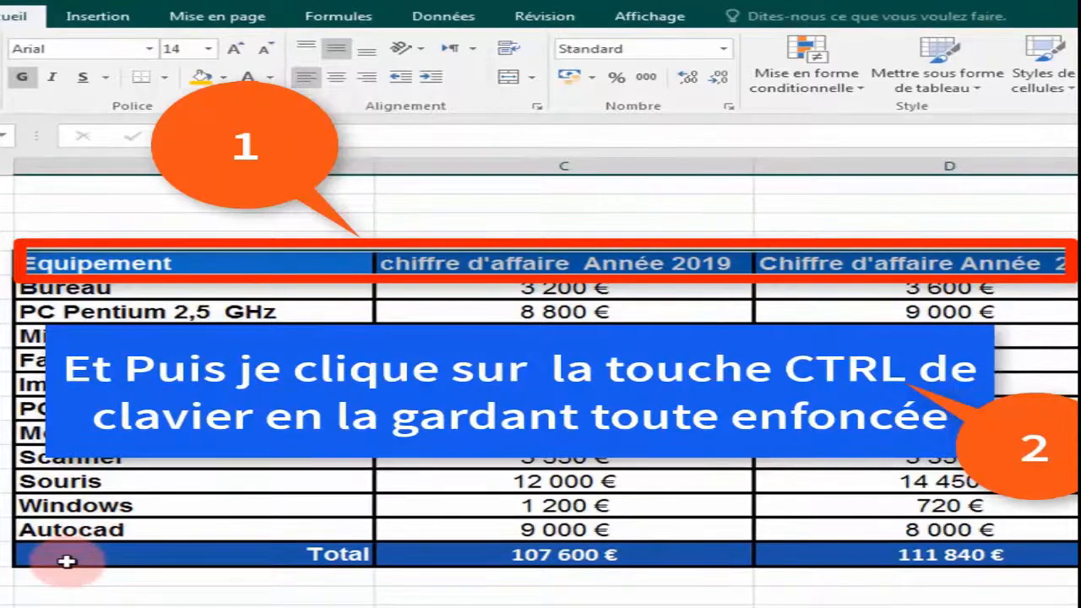
{"action": "left_click_drag", "start_coordinate": [67, 561], "coordinate": [920, 553]}
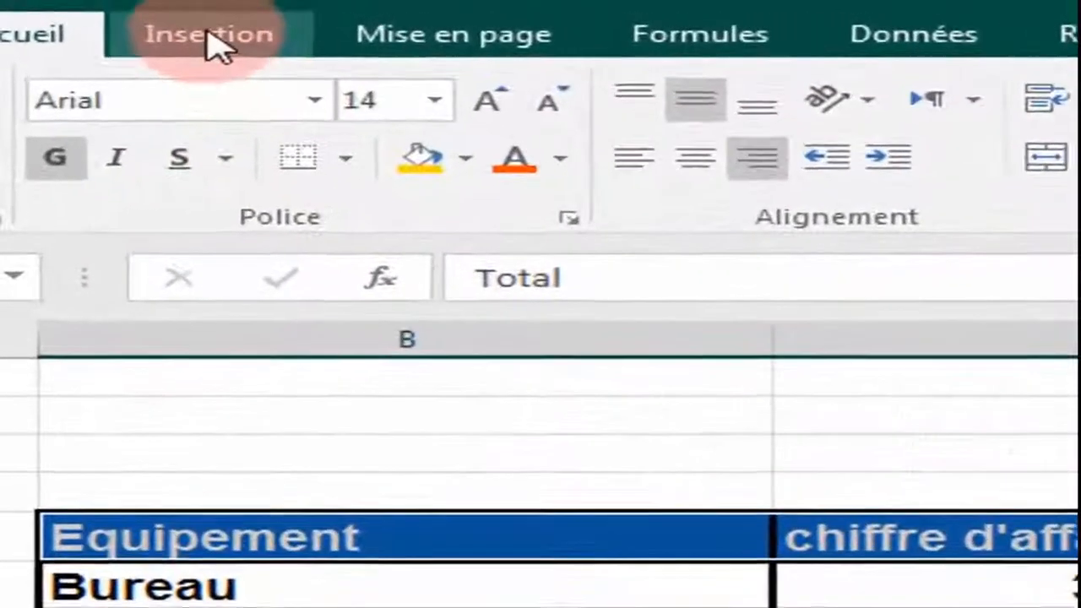
{"action": "left_click", "coordinate": [173, 35]}
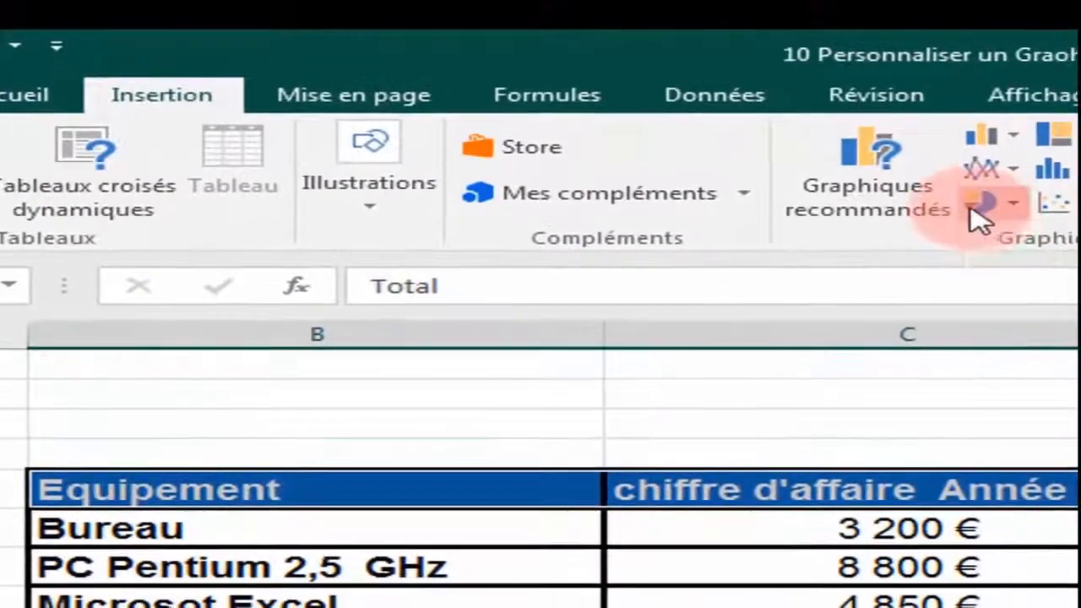
{"action": "left_click", "coordinate": [1017, 137]}
{"action": "left_click", "coordinate": [1013, 304]}
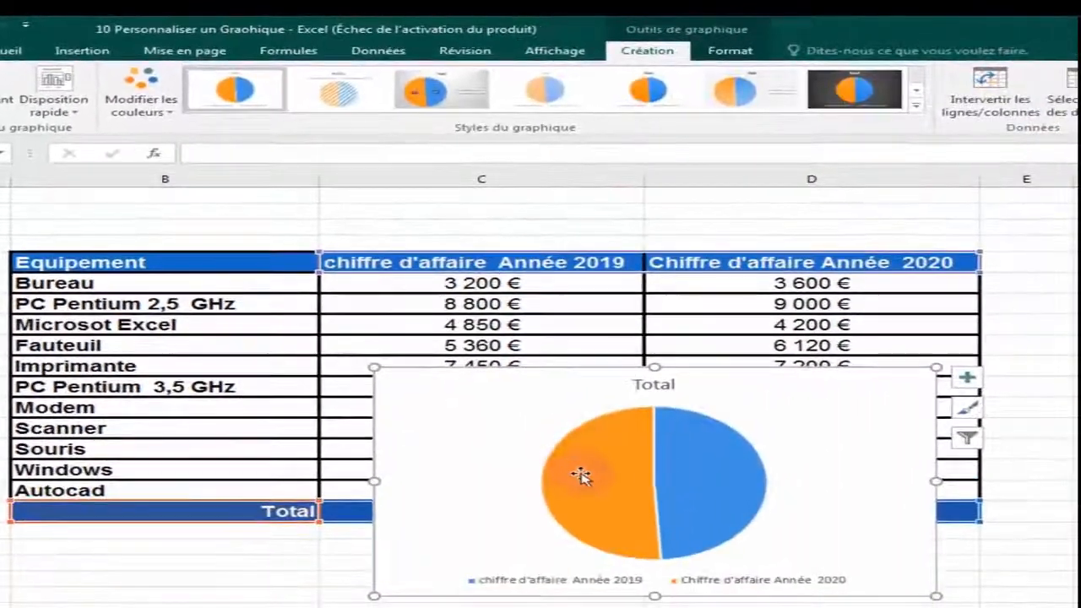
{"action": "left_click_drag", "start_coordinate": [530, 412], "coordinate": [272, 522]}
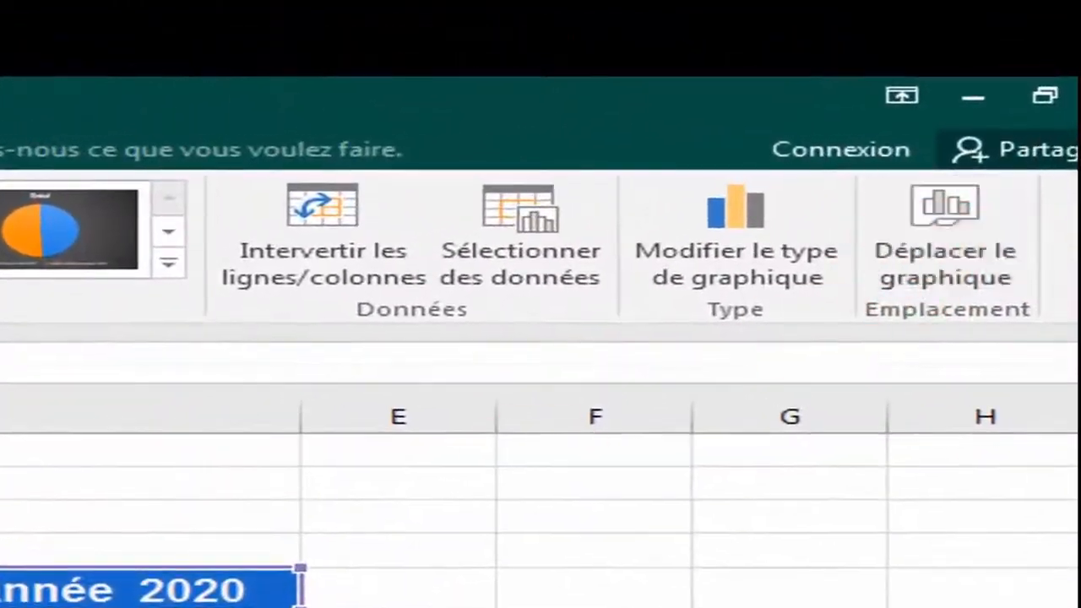
Step: Start moving the Total pie chart to a new sheet, entering the name "Chiffre d'affaire année 2019-20"
{"action": "left_click", "coordinate": [943, 216]}
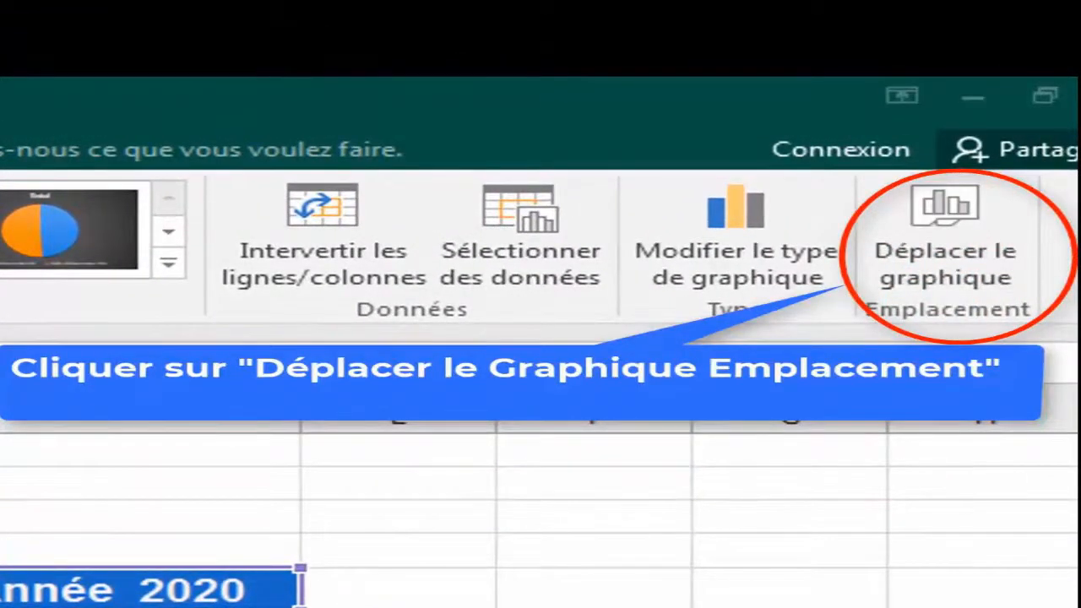
{"action": "key", "text": "BackSpace"}
{"action": "key", "text": "BackSpace"}
{"action": "key", "text": "BackSpace"}
{"action": "key", "text": "BackSpace"}
{"action": "key", "text": "BackSpace"}
{"action": "key", "text": "BackSpace"}
{"action": "key", "text": "BackSpace"}
{"action": "key", "text": "BackSpace"}
{"action": "key", "text": "BackSpace"}
{"action": "key", "text": "BackSpace"}
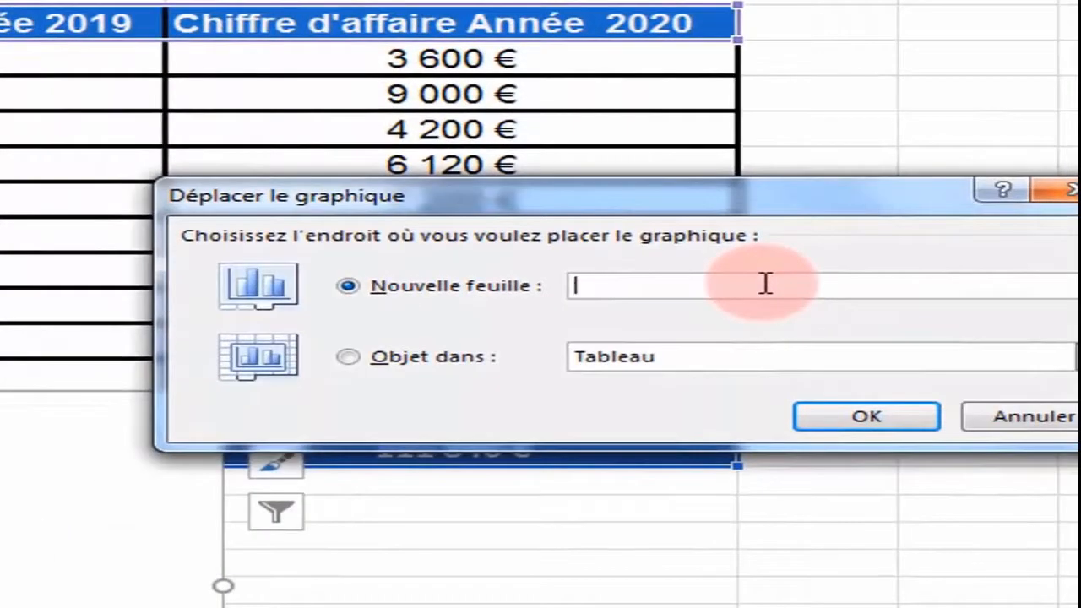
{"action": "type", "text": "Chiffre d'affaire année 2019-20"}
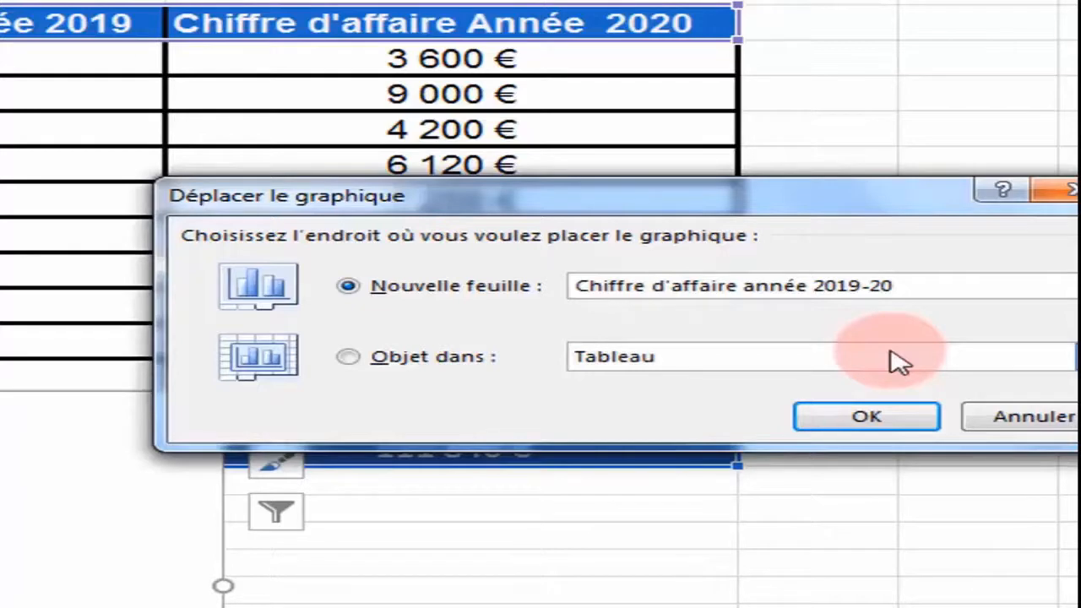
Step: Change the new sheet's name to "CA année 2019-2020" and move the chart there
{"action": "key", "text": "Delete"}
{"action": "key", "text": "Delete"}
{"action": "key", "text": "Delete"}
{"action": "key", "text": "Delete"}
{"action": "key", "text": "Delete"}
{"action": "key", "text": "Delete"}
{"action": "key", "text": "Delete"}
{"action": "key", "text": "Delete"}
{"action": "key", "text": "Delete"}
{"action": "key", "text": "Delete"}
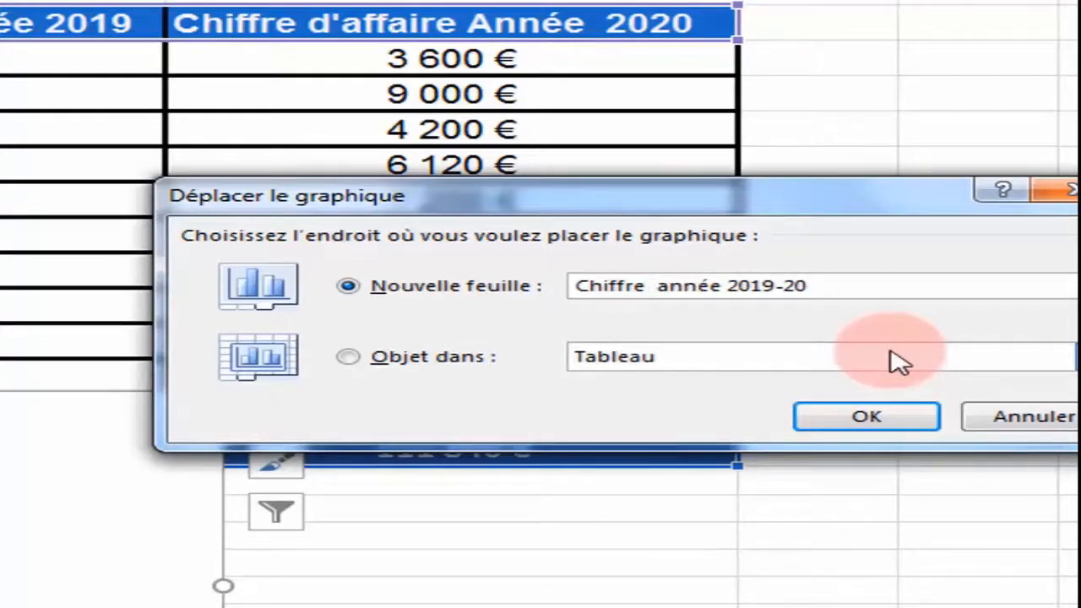
{"action": "key", "text": "BackSpace"}
{"action": "key", "text": "BackSpace"}
{"action": "key", "text": "BackSpace"}
{"action": "key", "text": "BackSpace"}
{"action": "key", "text": "BackSpace"}
{"action": "key", "text": "BackSpace"}
{"action": "key", "text": "BackSpace"}
{"action": "key", "text": "BackSpace"}
{"action": "key", "text": "BackSpace"}
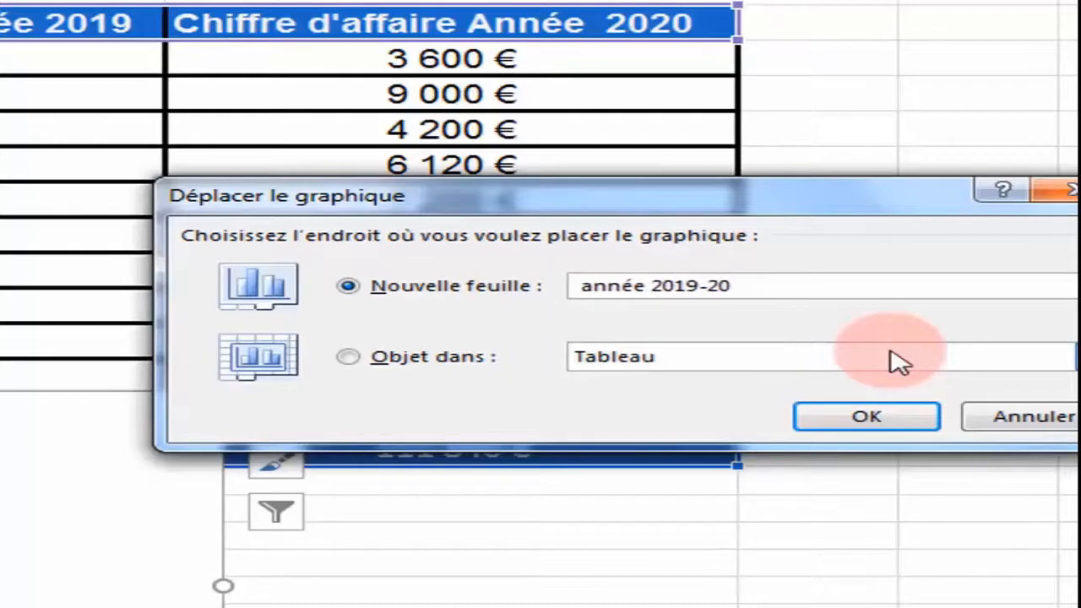
{"action": "type", "text": "CA"}
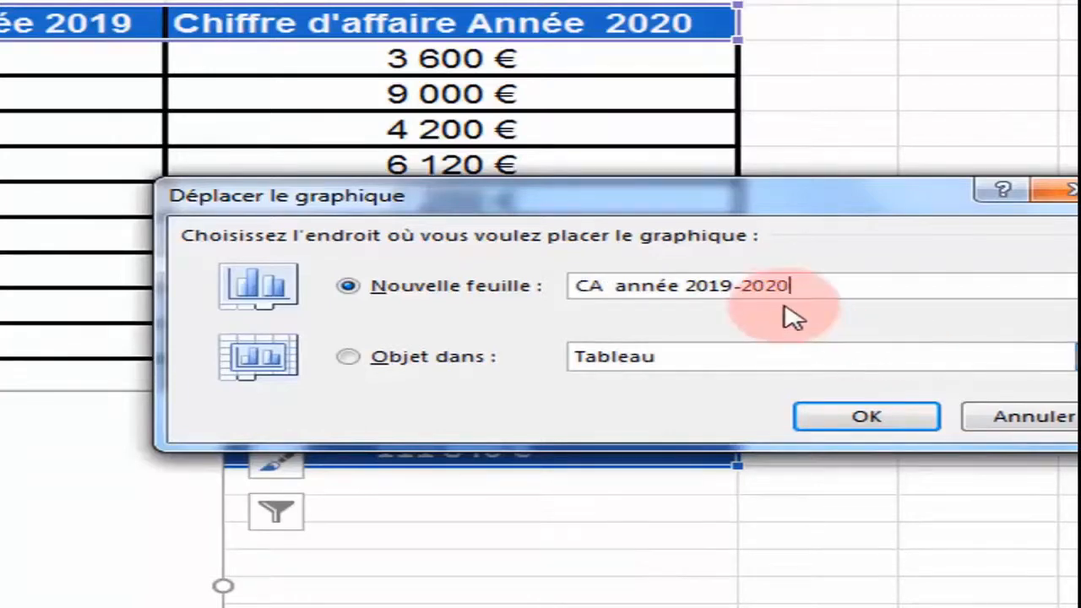
{"action": "left_click", "coordinate": [842, 439]}
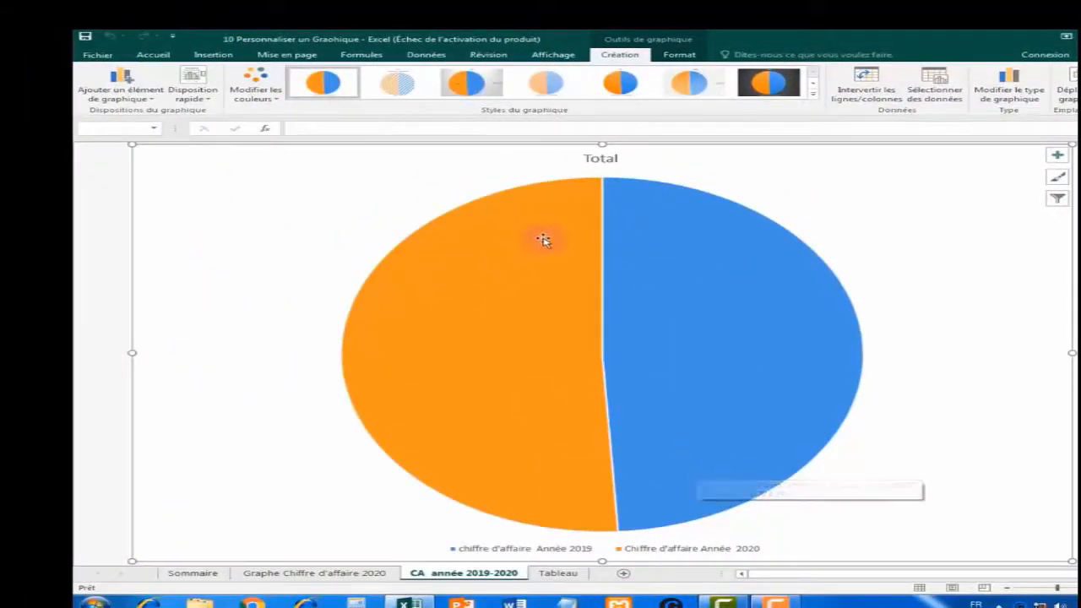
Step: Dismiss the Windows colour-scheme prompt and add data labels to the Total pie chart
{"action": "mouse_move", "coordinate": [543, 246]}
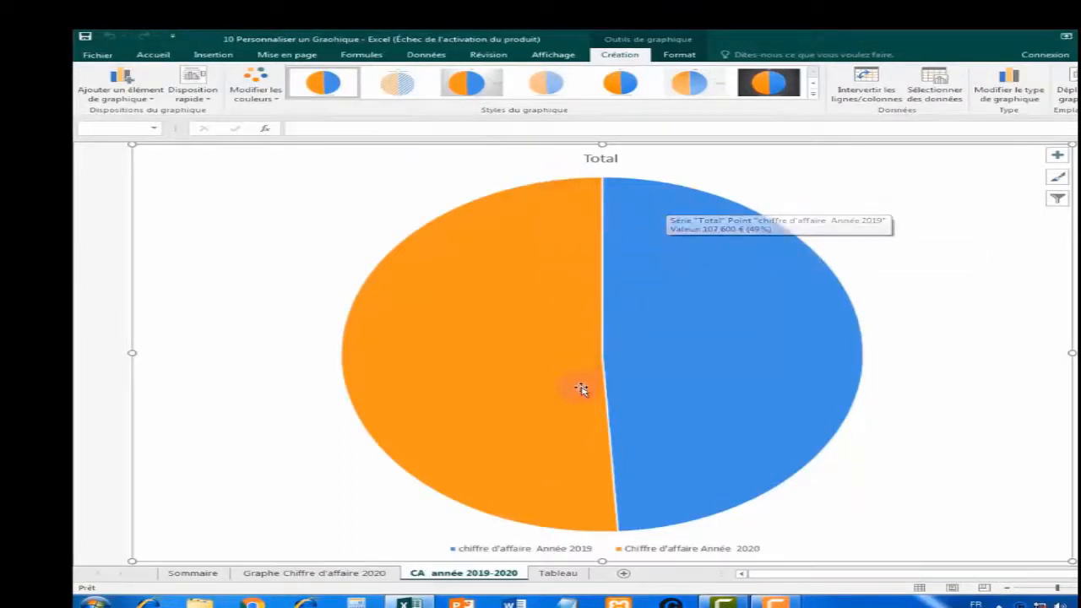
{"action": "mouse_move", "coordinate": [581, 389]}
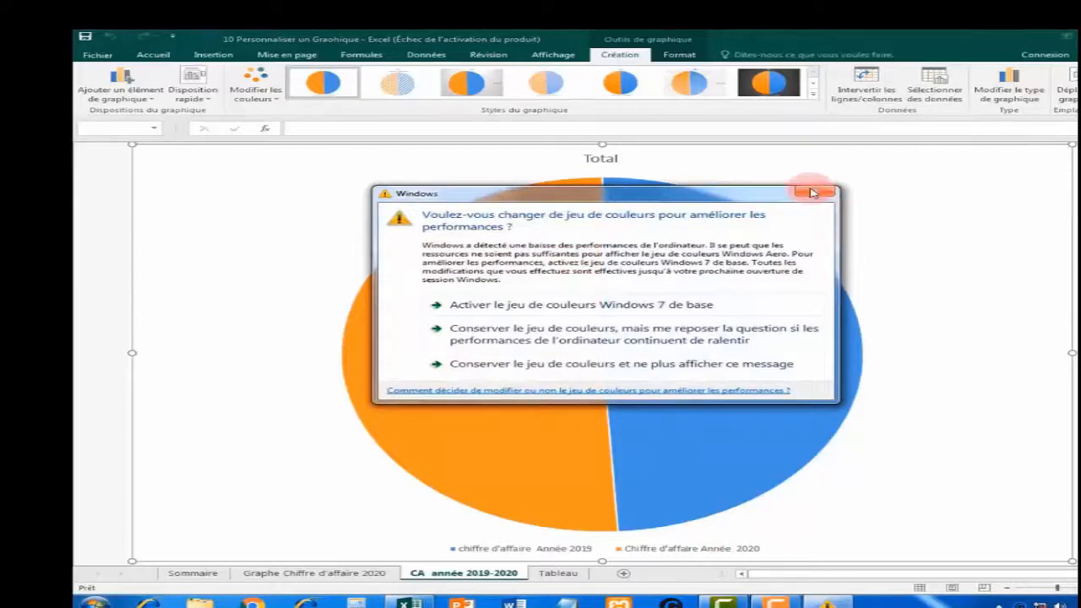
{"action": "left_click", "coordinate": [813, 193]}
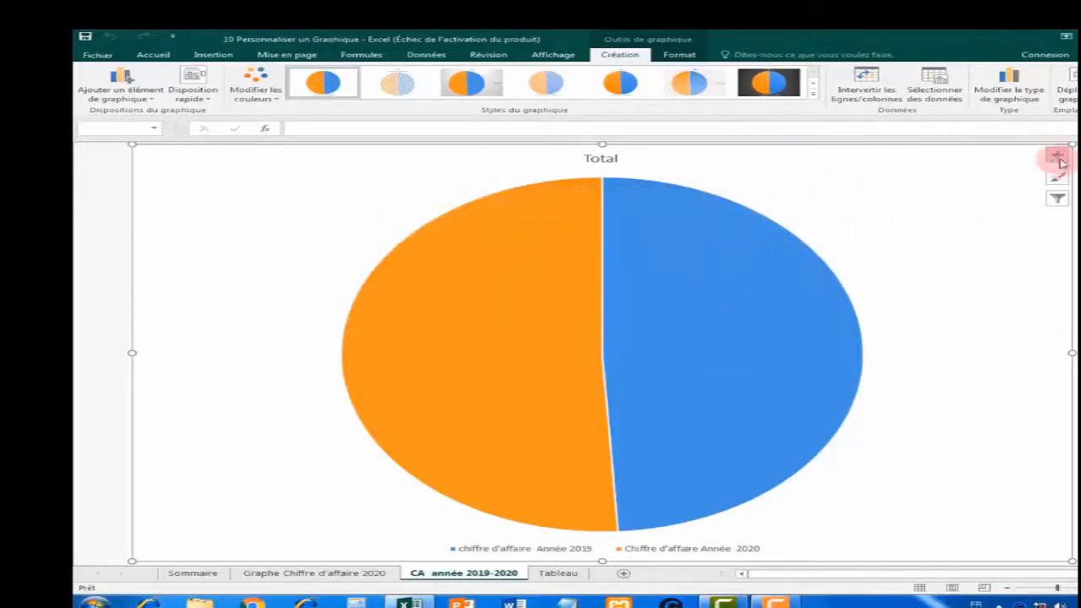
{"action": "left_click", "coordinate": [705, 290]}
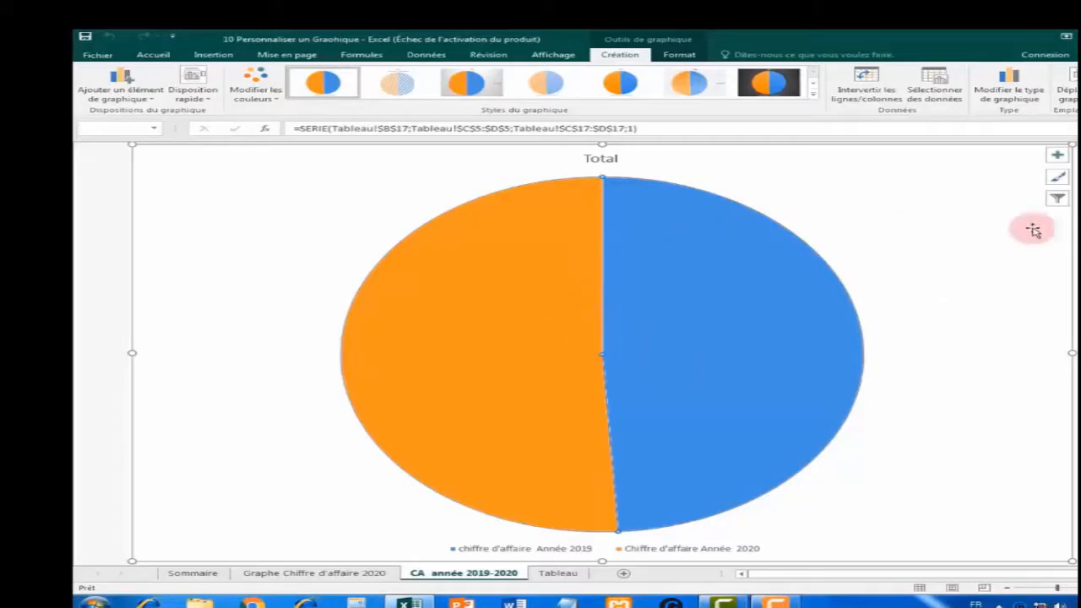
{"action": "left_click", "coordinate": [1056, 158]}
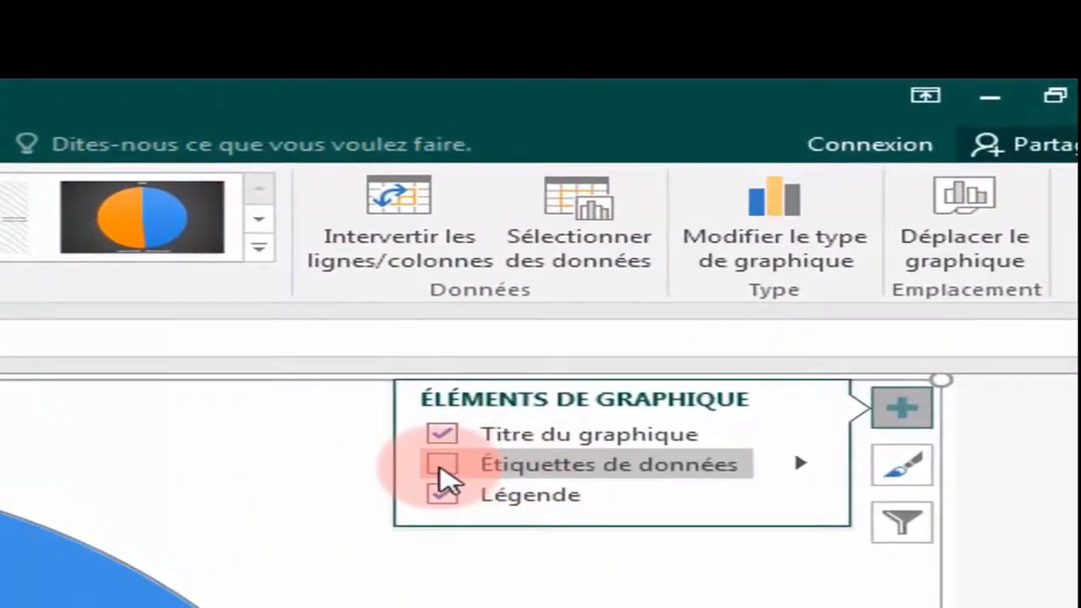
{"action": "left_click", "coordinate": [440, 464]}
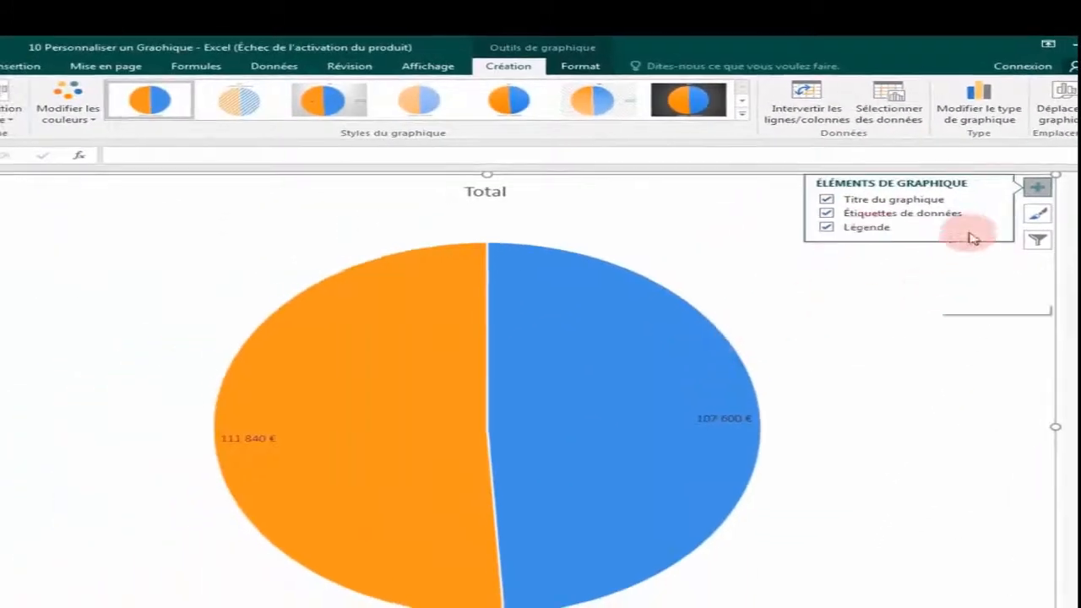
Step: Format the Total pie chart's chart area with the picture or texture fill (Remplissage avec image ou texture)
{"action": "left_click", "coordinate": [1037, 186]}
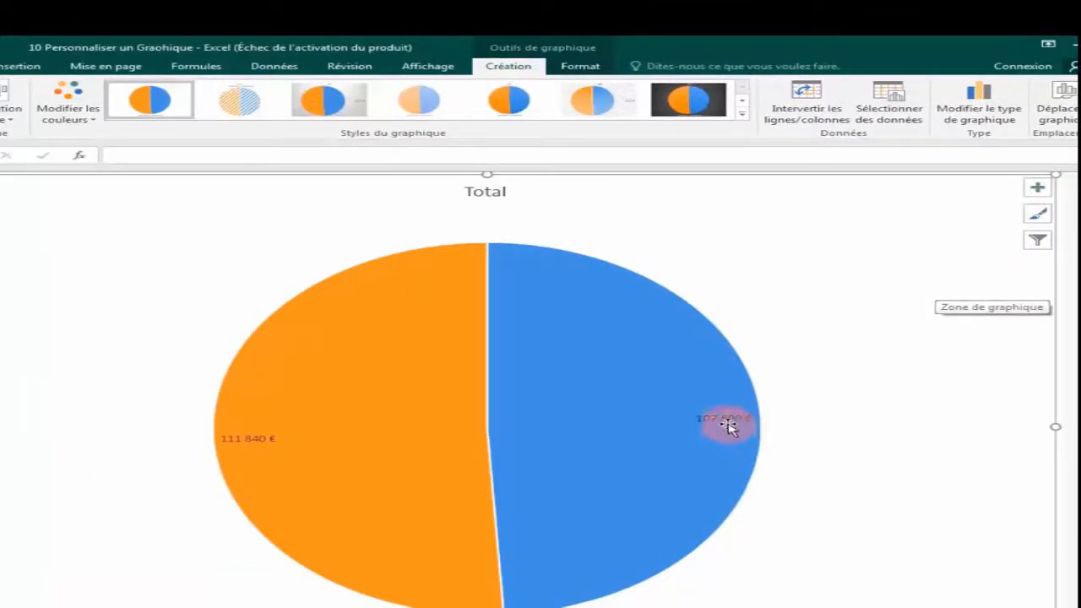
{"action": "double_click", "coordinate": [750, 228]}
{"action": "left_click", "coordinate": [753, 228]}
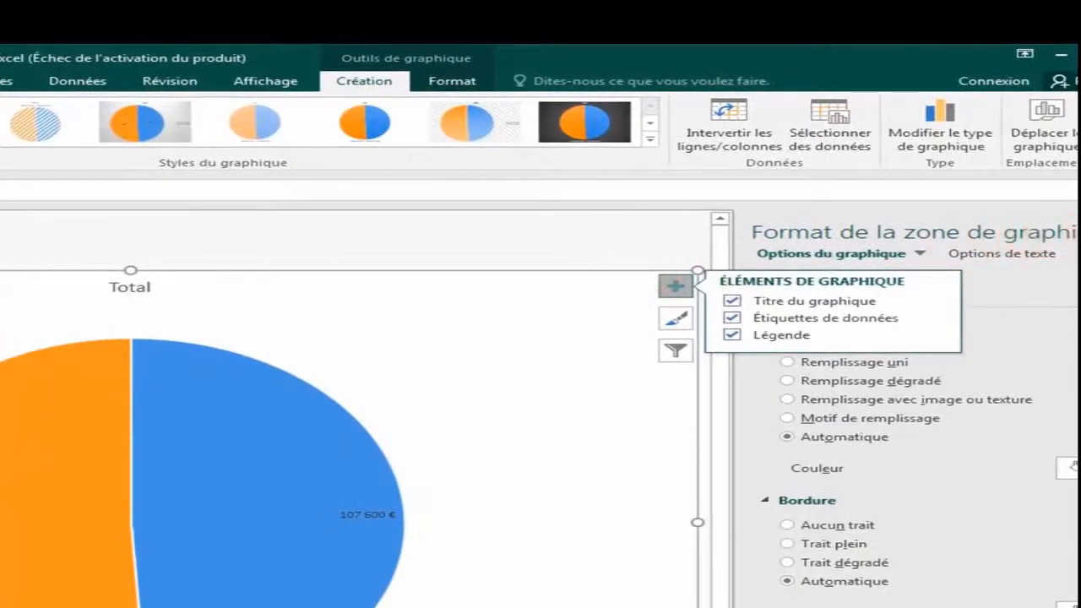
{"action": "left_click", "coordinate": [1079, 232]}
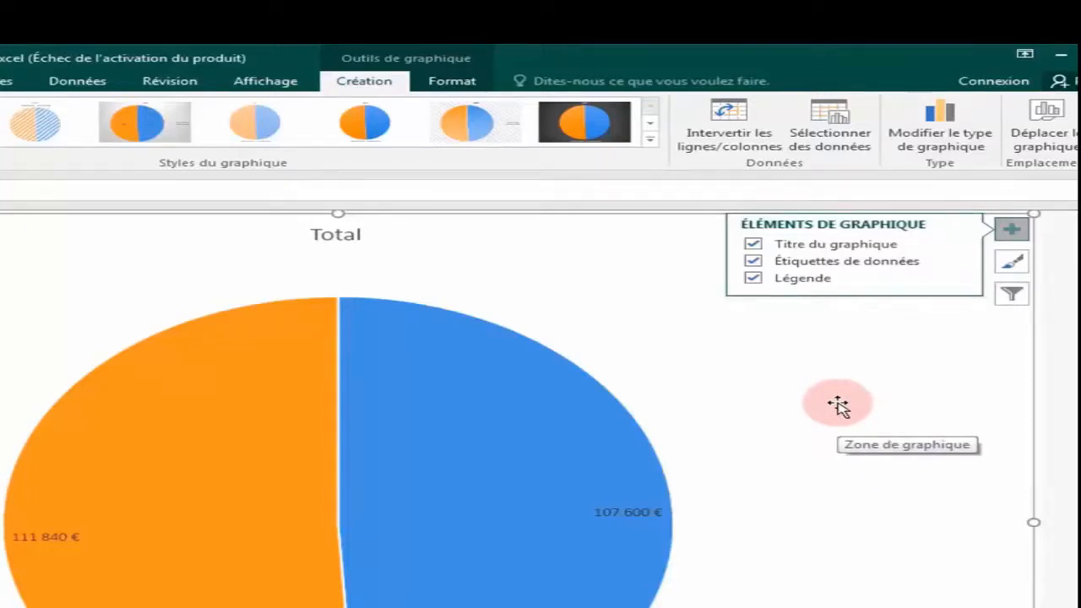
{"action": "double_click", "coordinate": [837, 406]}
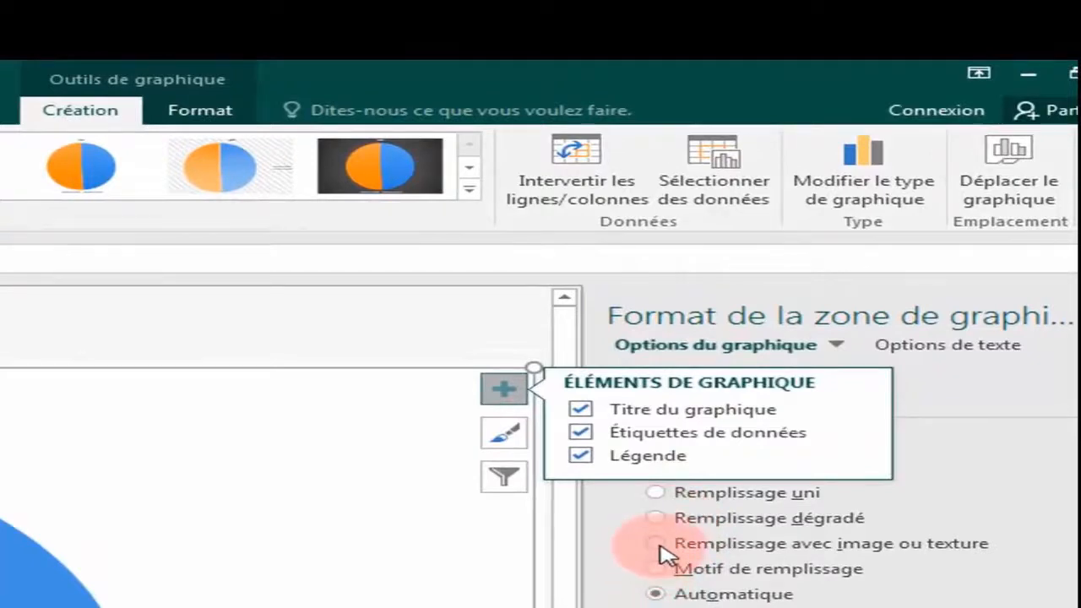
{"action": "left_click", "coordinate": [659, 544]}
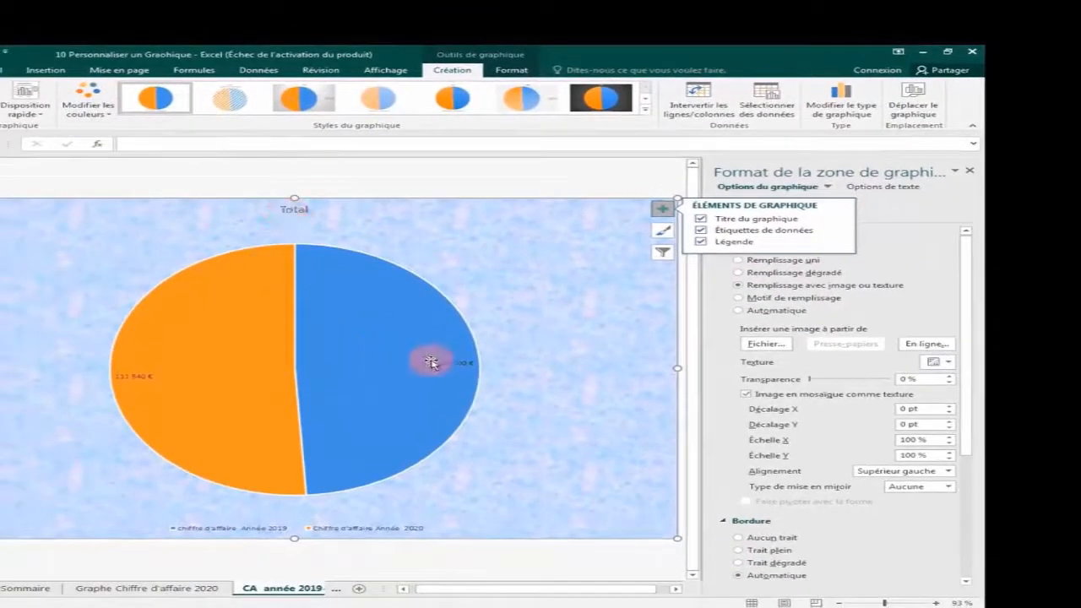
Step: Select the Total pie chart's data labels and open the font size choices for them
{"action": "left_click", "coordinate": [444, 363]}
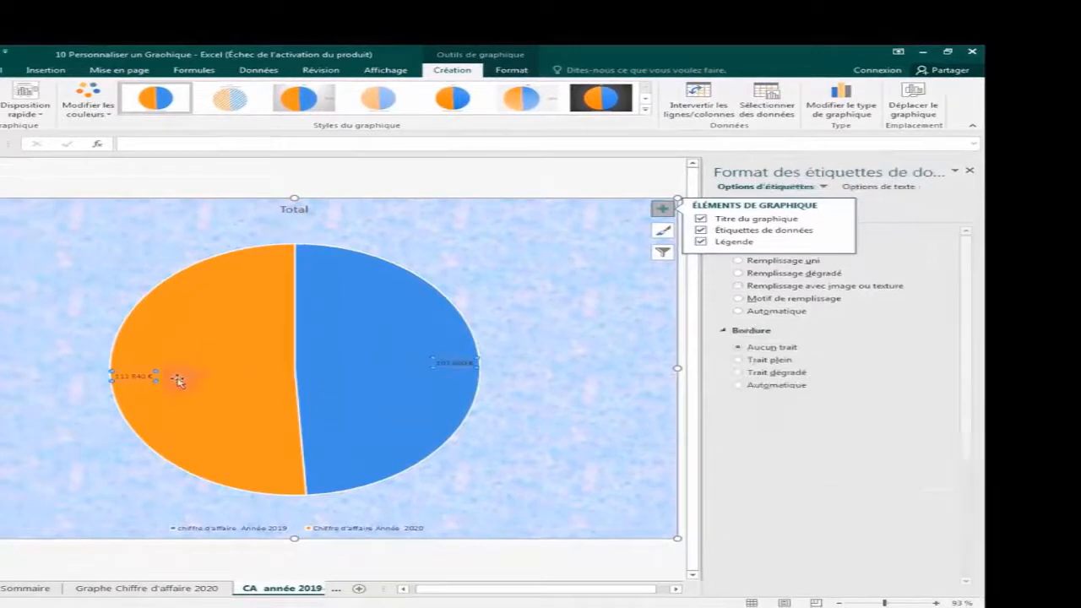
{"action": "left_click", "coordinate": [514, 327]}
{"action": "left_click", "coordinate": [141, 381]}
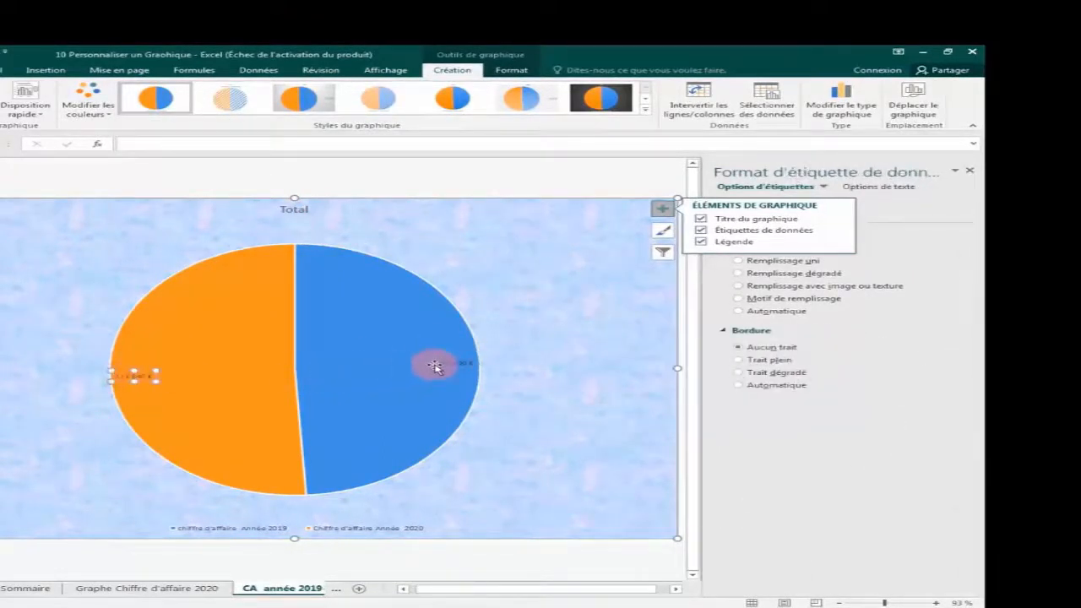
{"action": "left_click", "coordinate": [451, 365]}
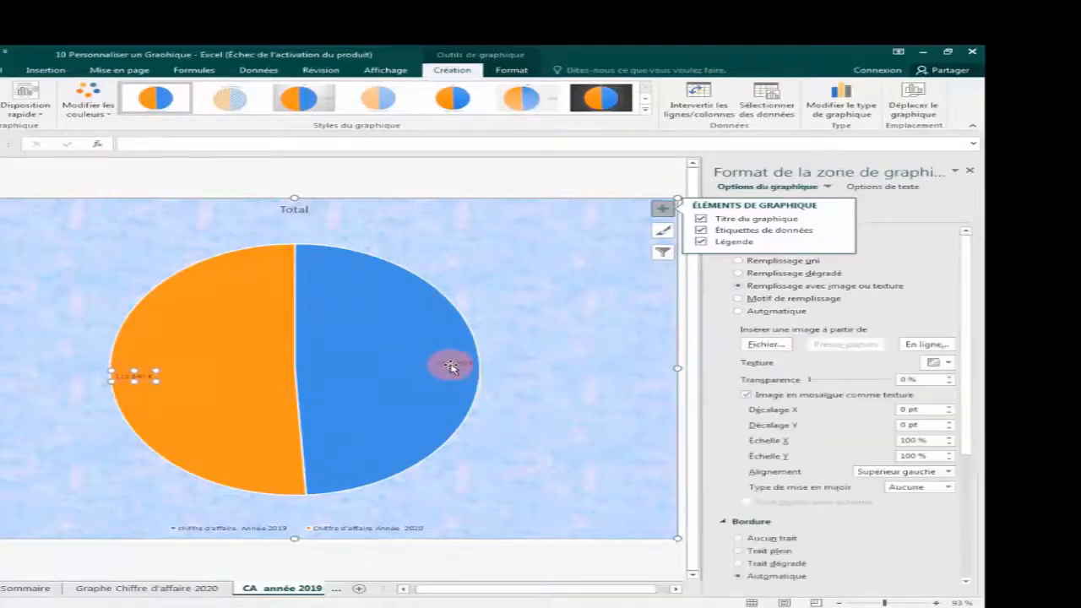
{"action": "left_click", "coordinate": [448, 365]}
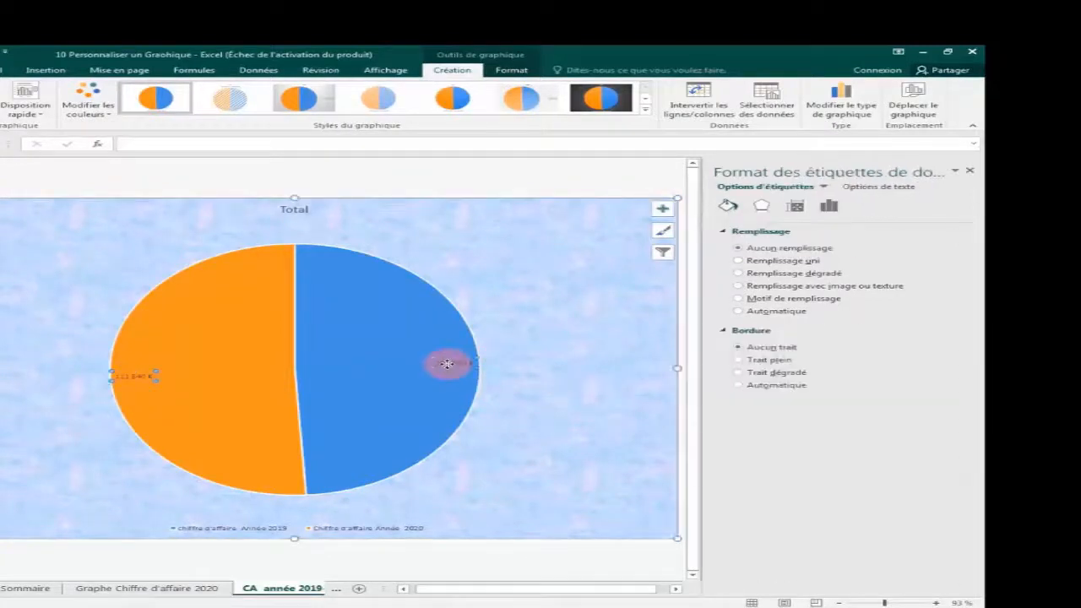
{"action": "left_click", "coordinate": [470, 367]}
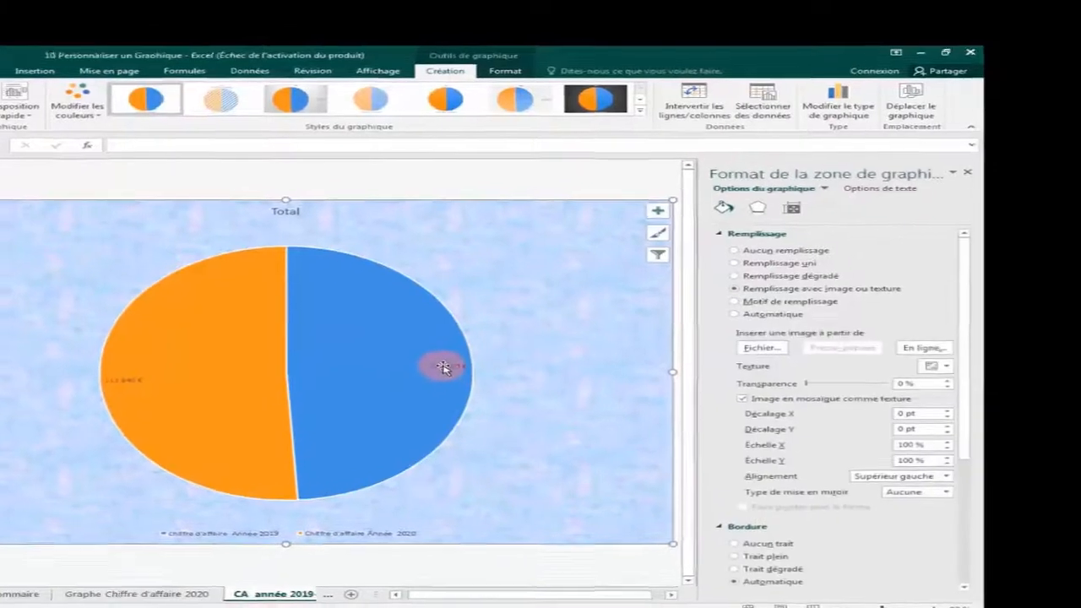
{"action": "left_click", "coordinate": [461, 370]}
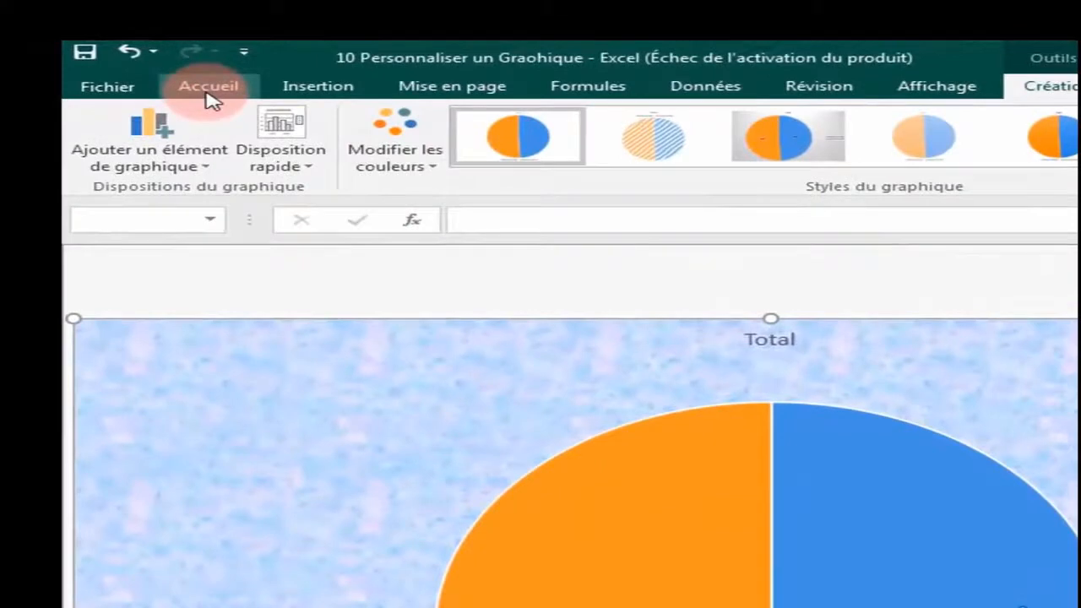
{"action": "left_click", "coordinate": [208, 88]}
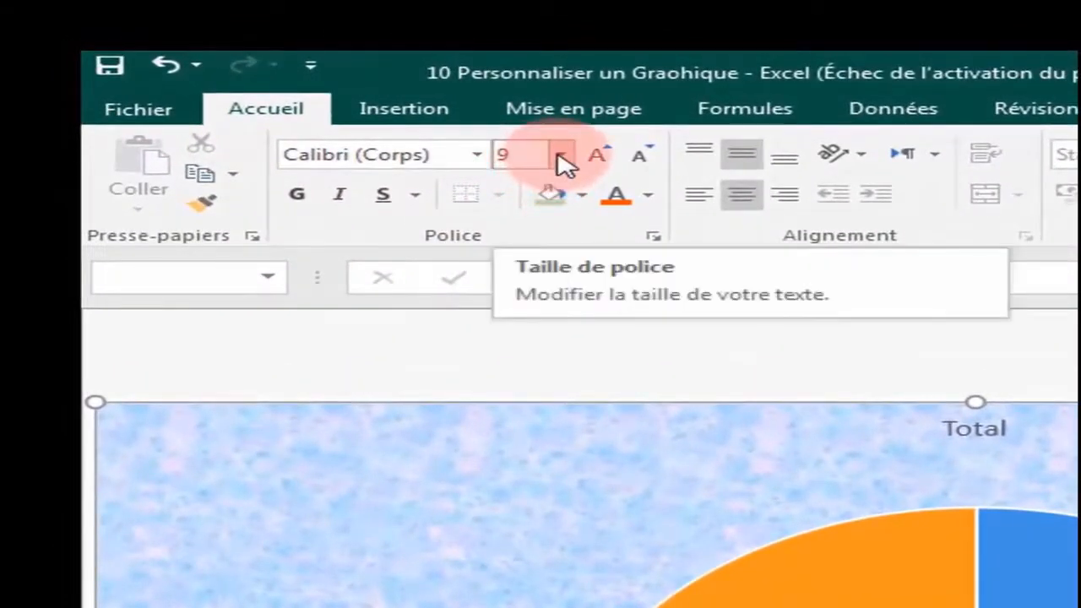
{"action": "left_click", "coordinate": [562, 160]}
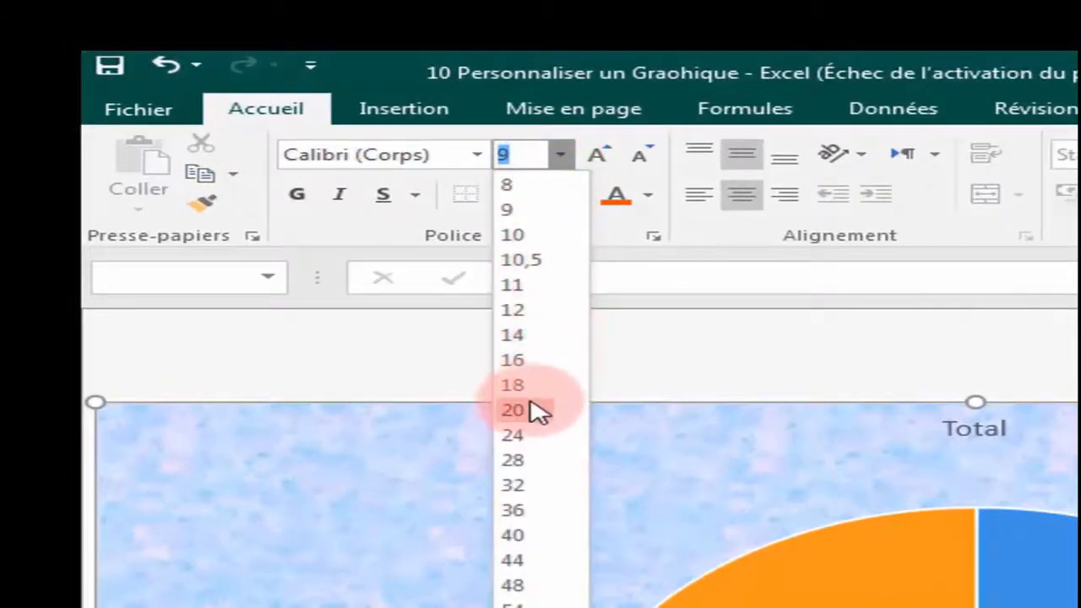